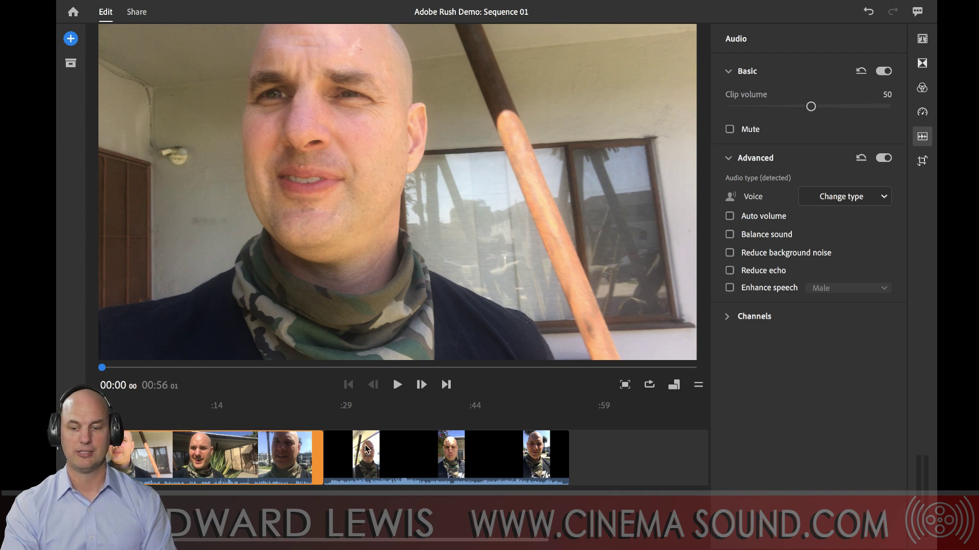
Play the first clip and the start of the vertical second clip to review their picture and sound
click(395, 382)
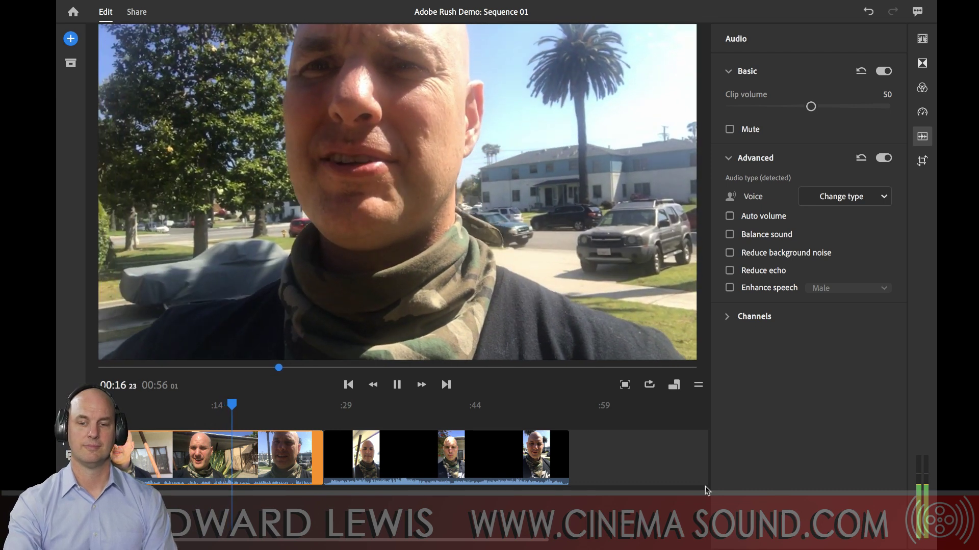
key(space)
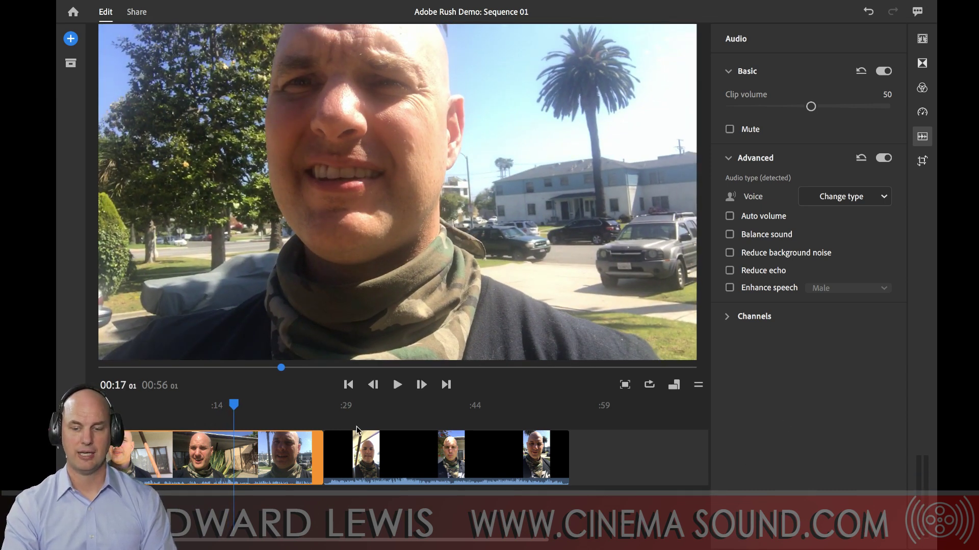
drag(329, 408, 325, 410)
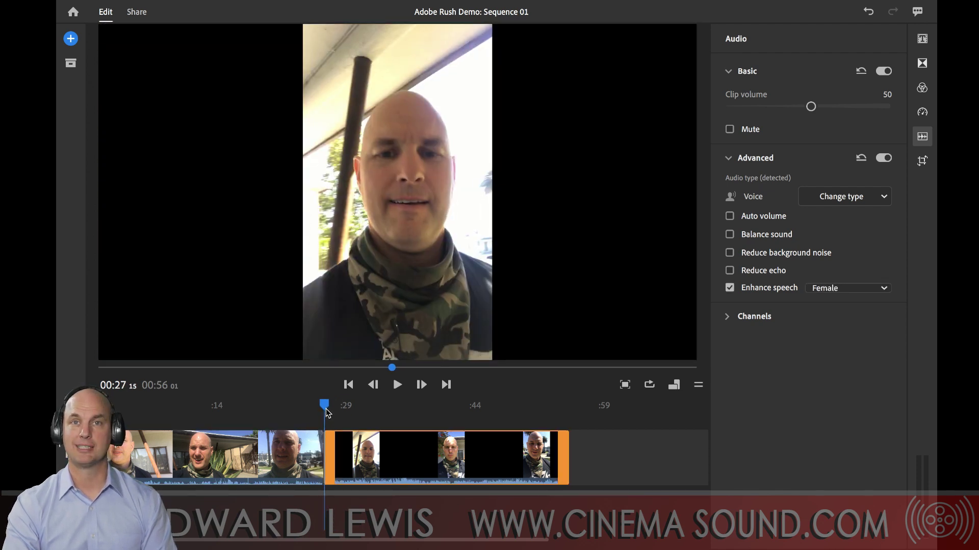
key(space)
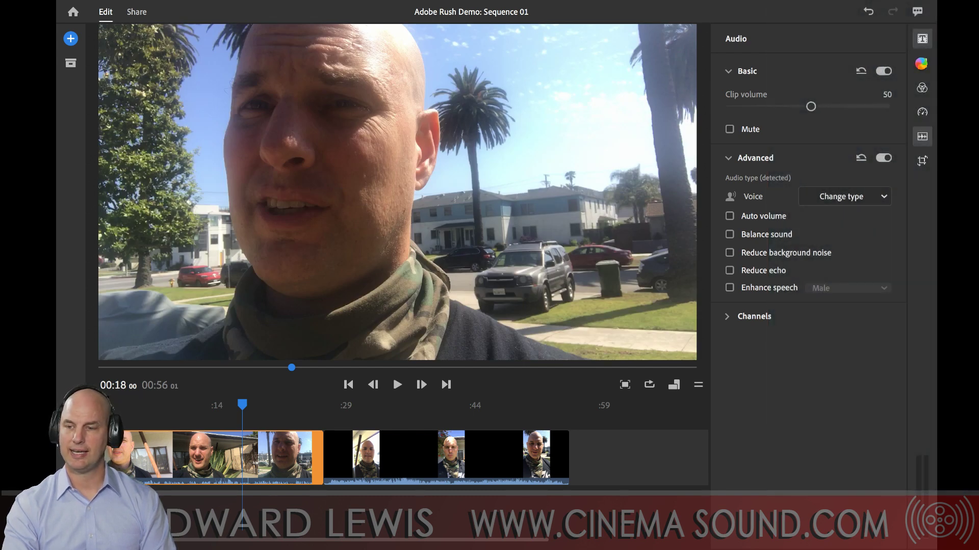
Look through the Titles, Transitions and Color options available for the first clip
click(922, 63)
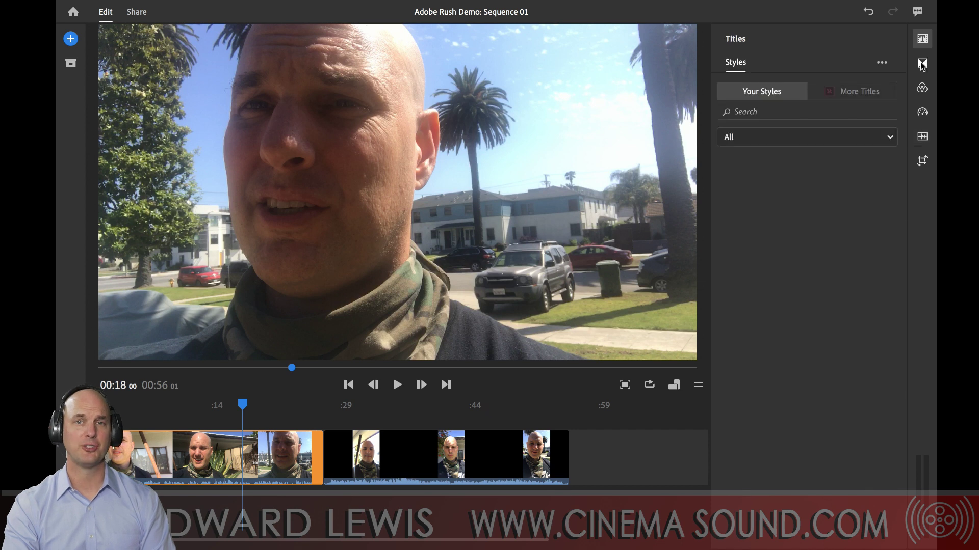
click(922, 63)
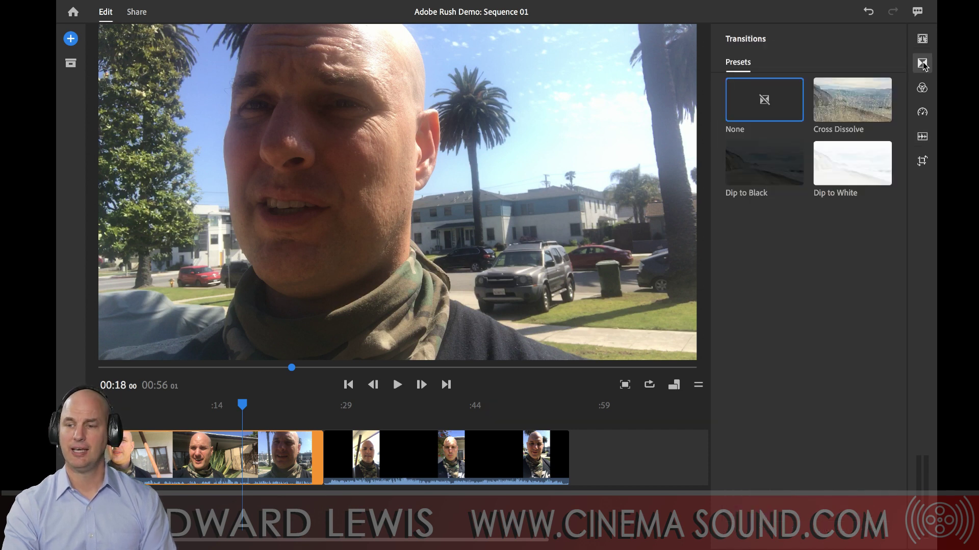
click(923, 88)
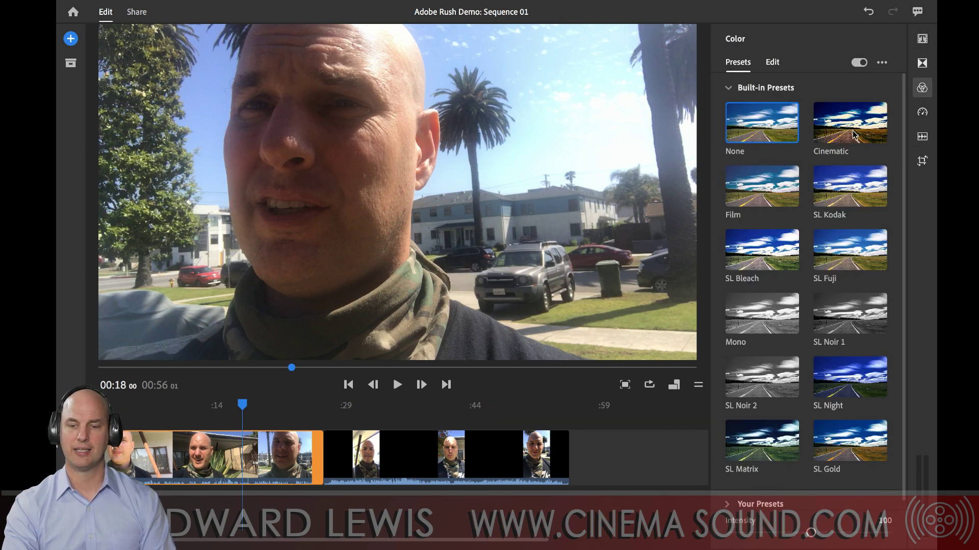
Try the SL Bleach and Cinematic color presets on the first clip, restore None, and collapse the built-in presets
click(842, 197)
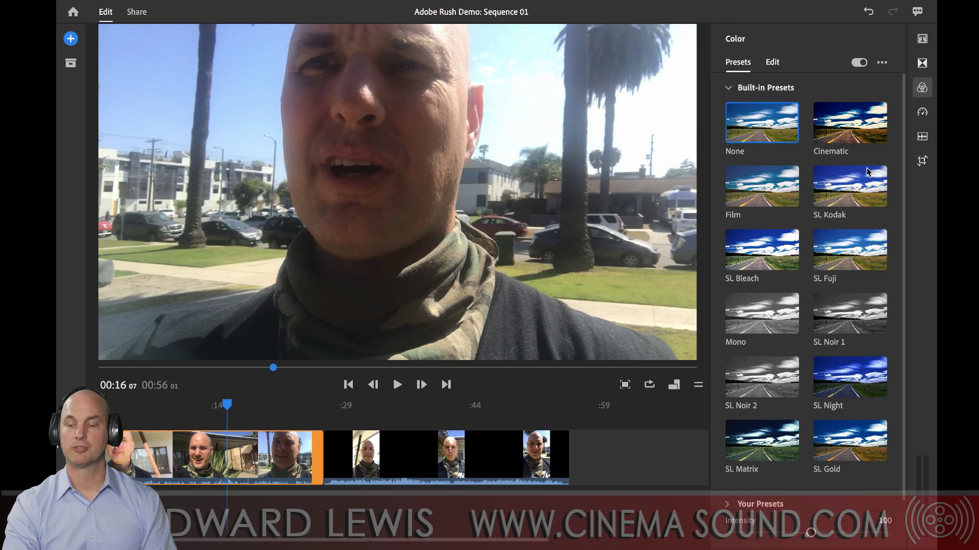
click(776, 255)
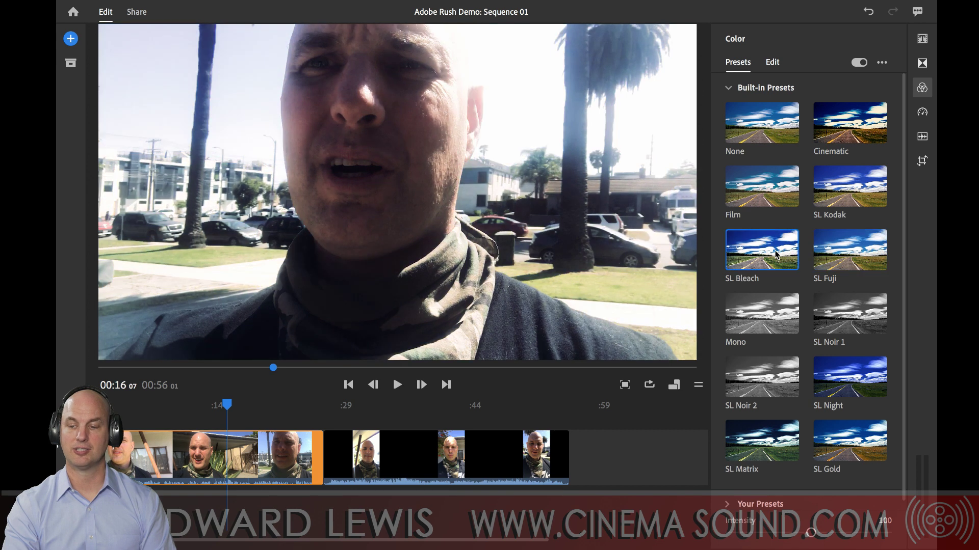
click(840, 130)
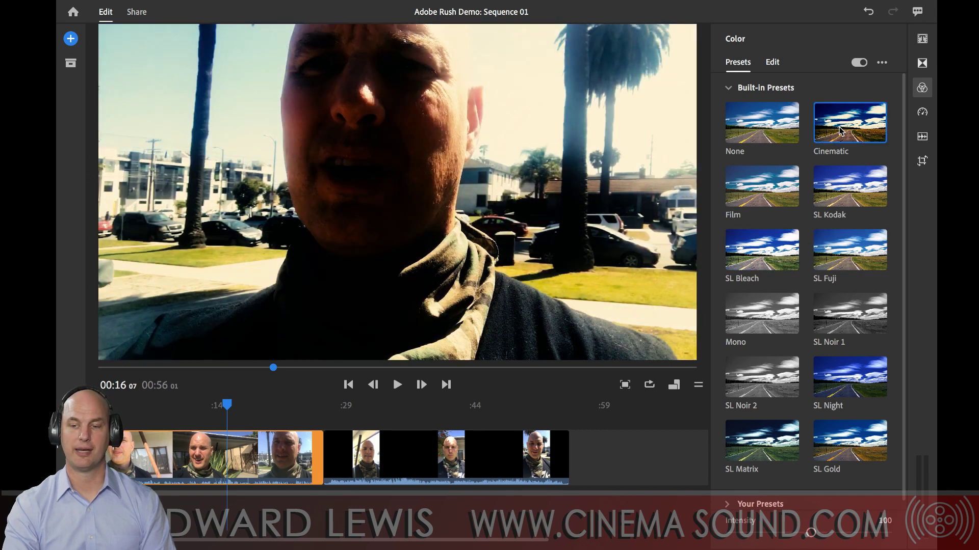
click(157, 404)
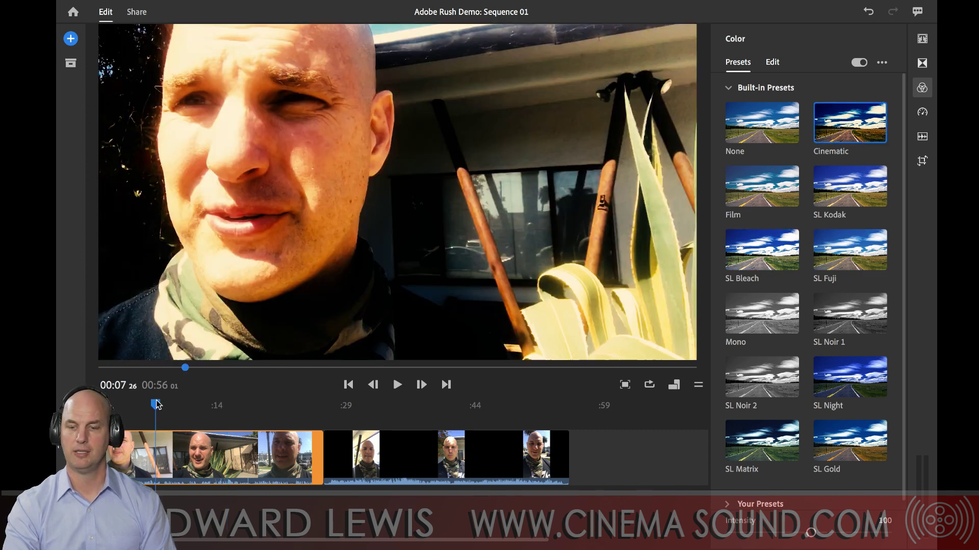
click(745, 136)
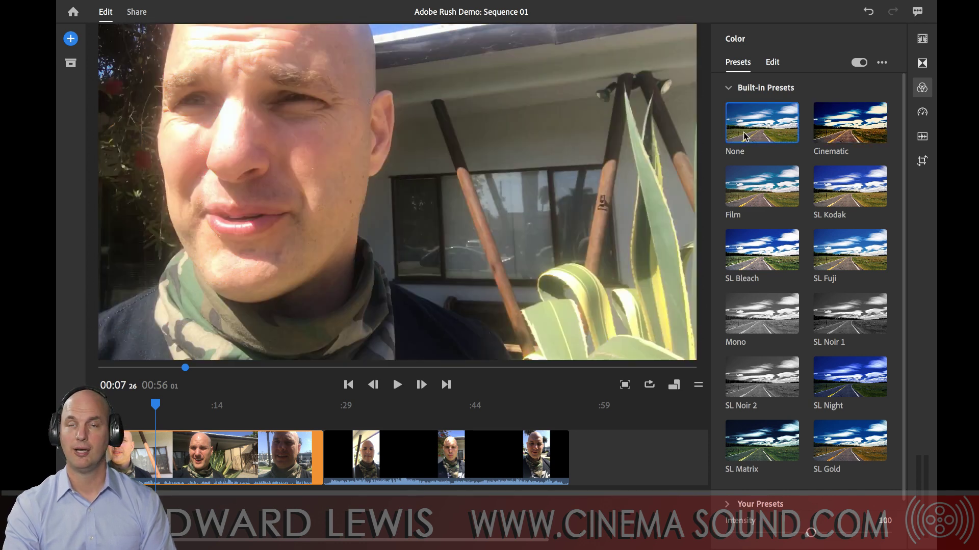
click(729, 89)
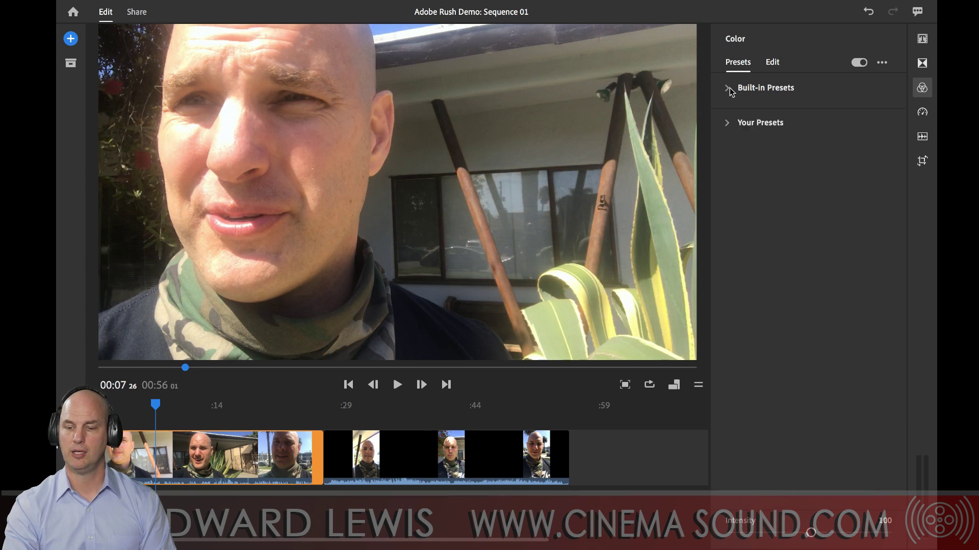
Show the first clip's audio settings and play it from near its beginning to judge the original sound
click(921, 117)
click(922, 138)
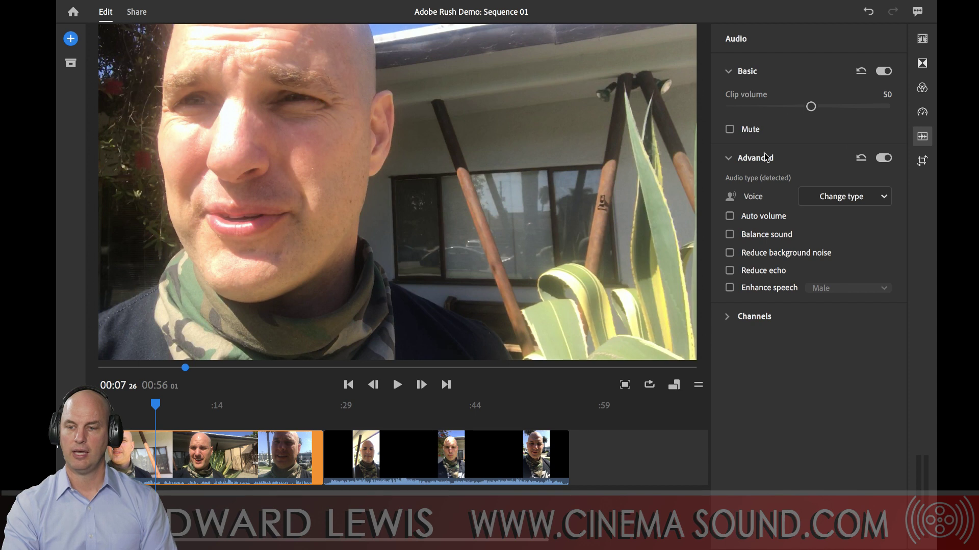
mouse_move(788, 242)
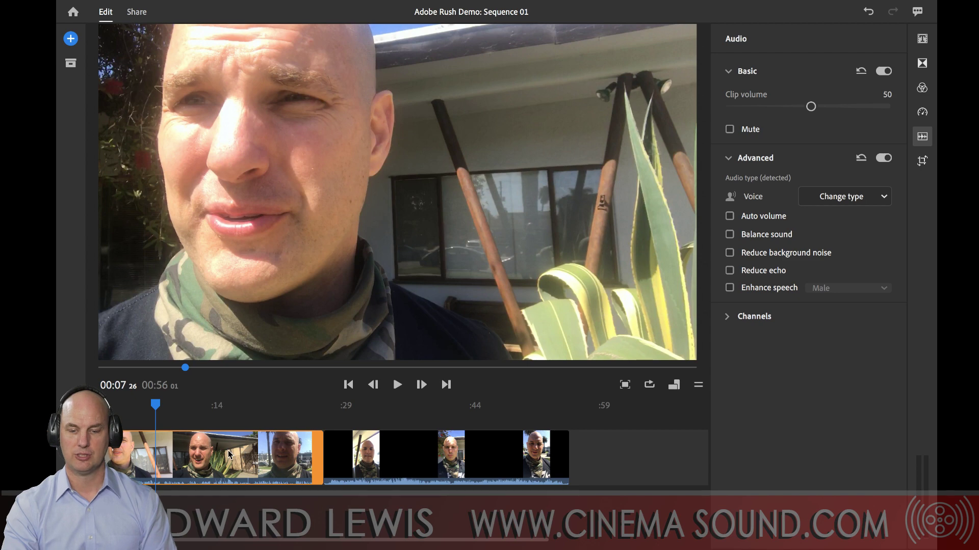
mouse_move(123, 414)
mouse_down()
mouse_move(97, 410)
mouse_move(109, 410)
mouse_up()
key(space)
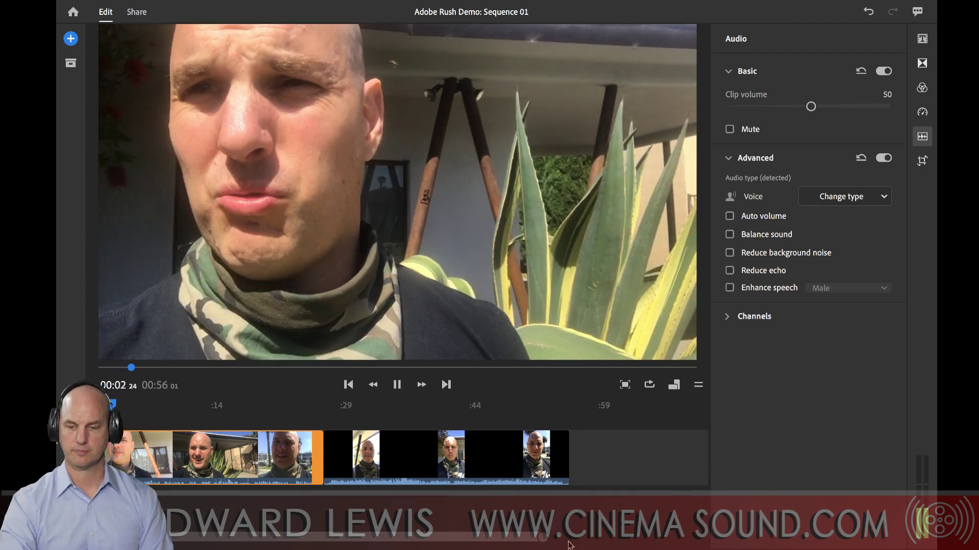
key(space)
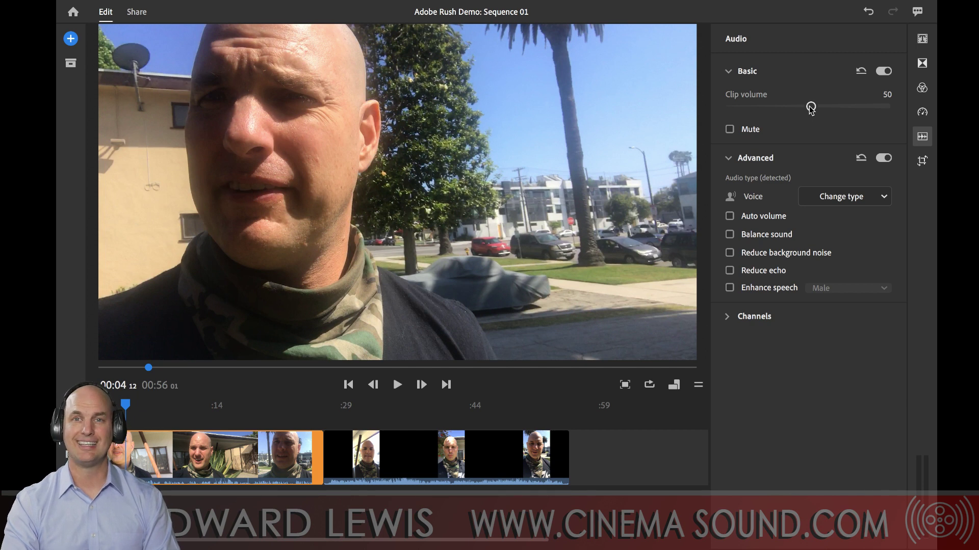
Raise the first clip's volume to 92 and play it to check the louder level
drag(811, 109, 874, 109)
key(space)
key(space)
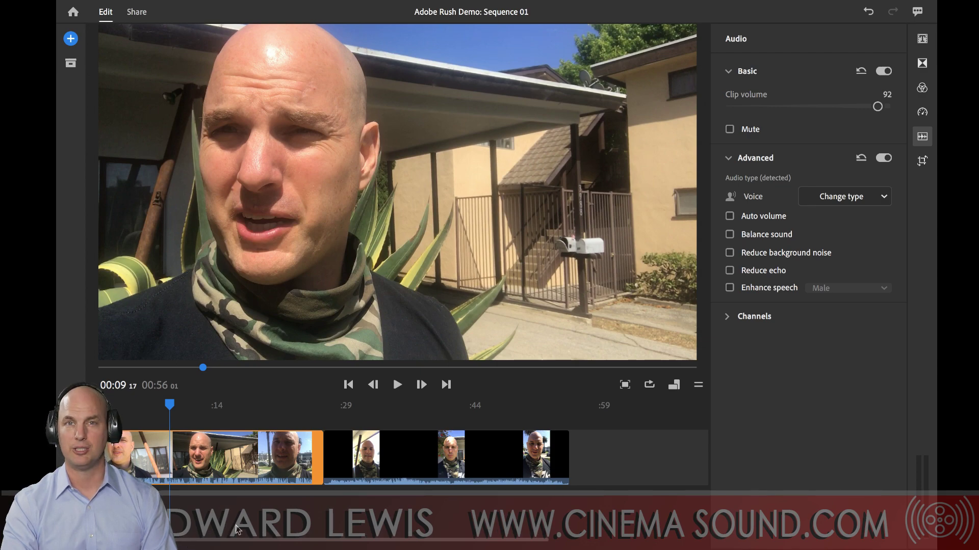
key(space)
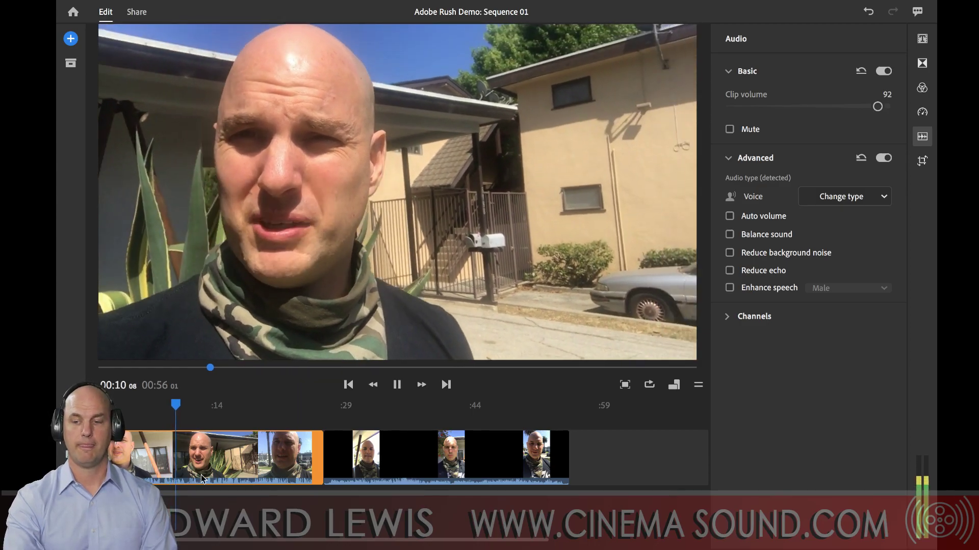
key(space)
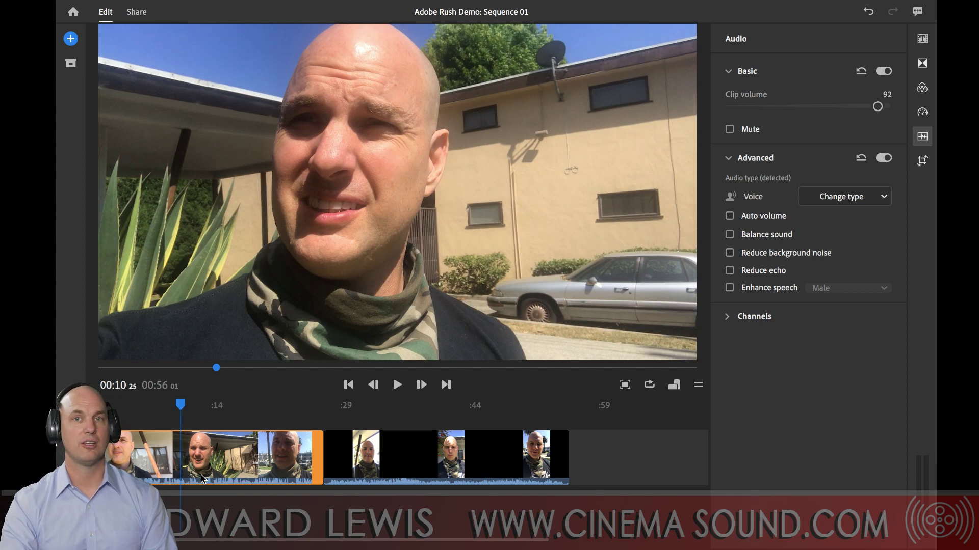
Enable background noise reduction on the first clip and set its intensity to 33 while listening to playback
click(729, 253)
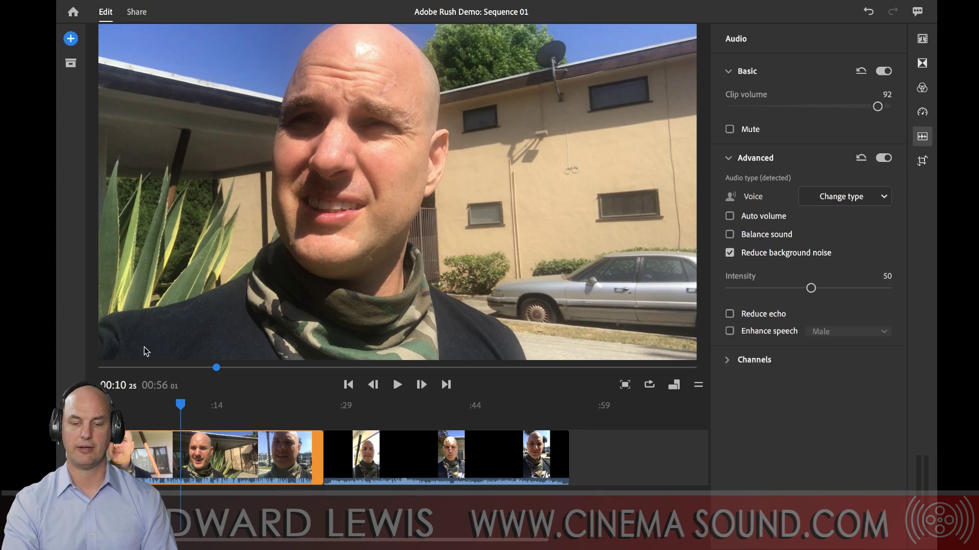
click(113, 404)
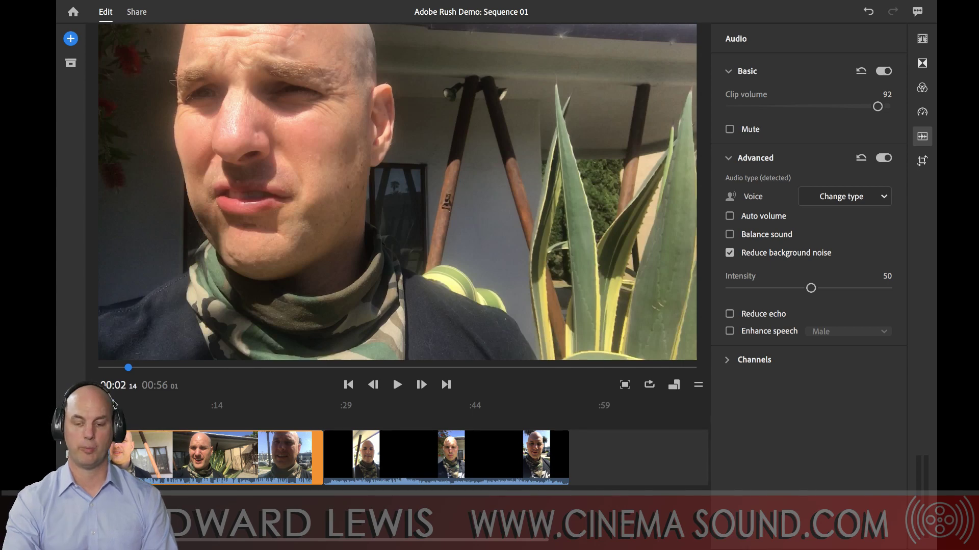
key(space)
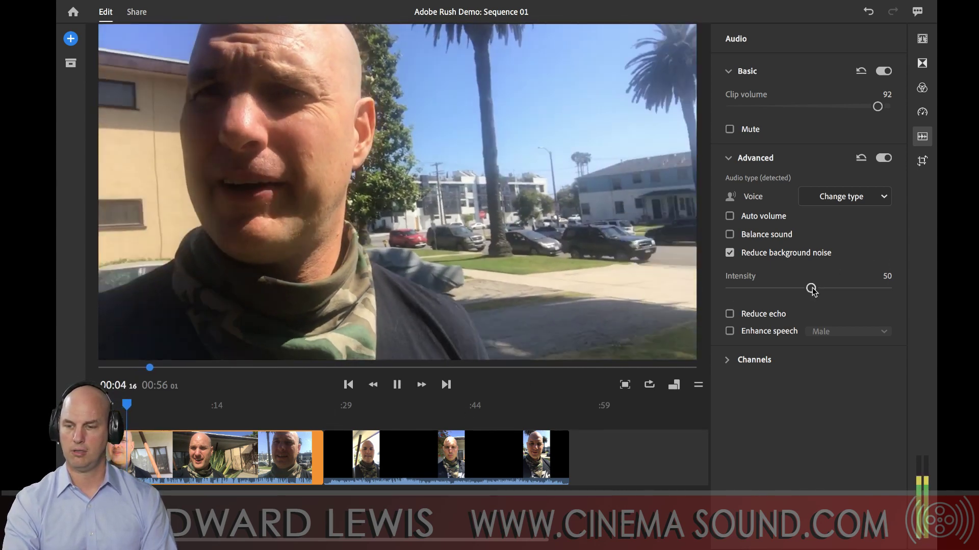
drag(810, 289, 782, 288)
key(space)
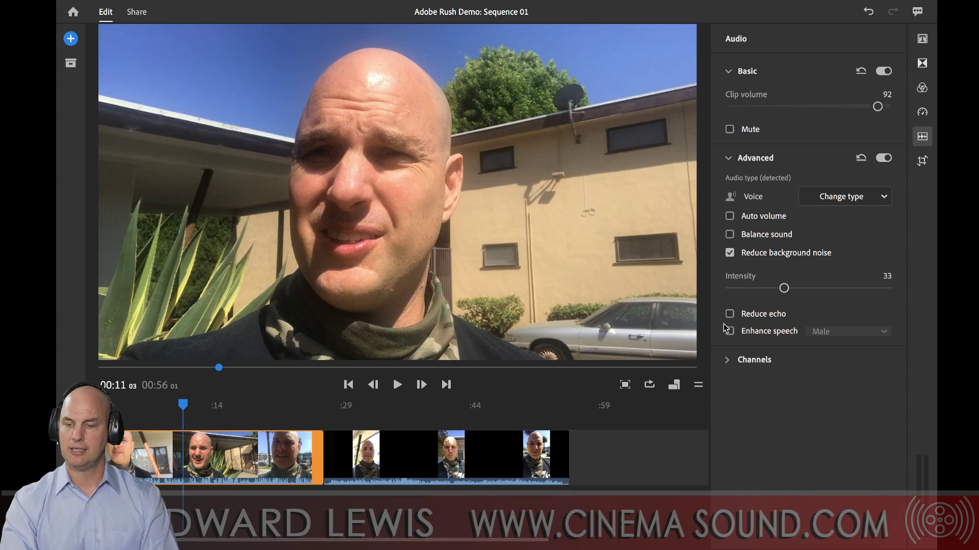
key(space)
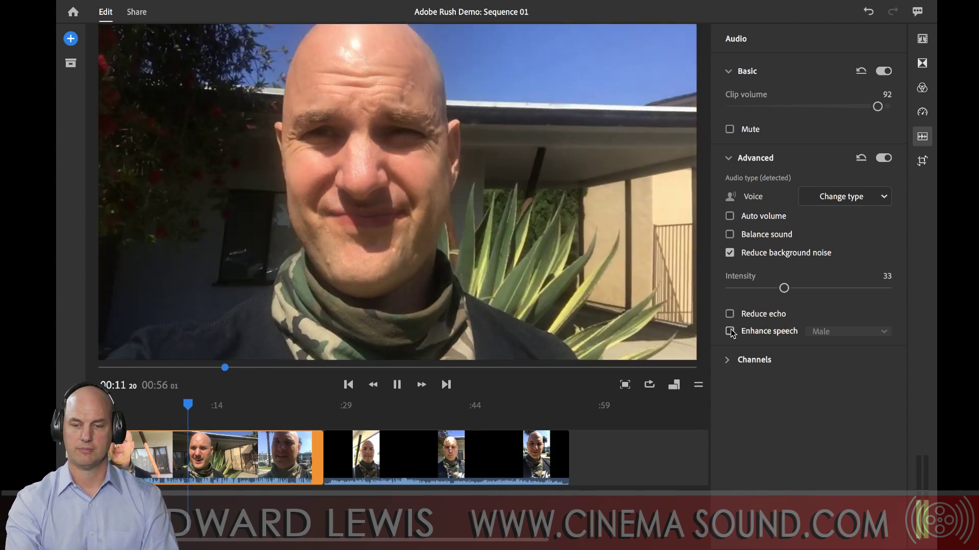
key(space)
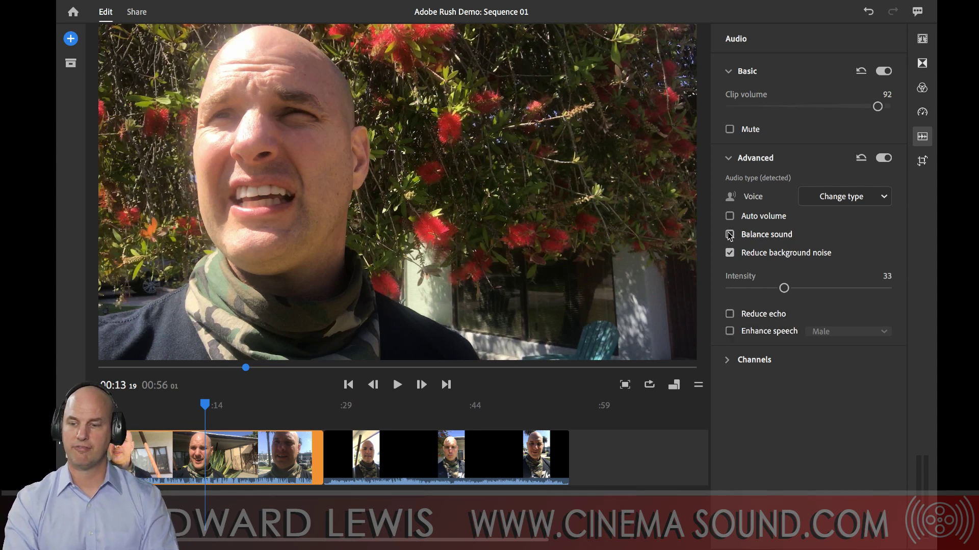
Turn on Balance sound for the first clip and set its clip volume to 82 during playback
click(743, 236)
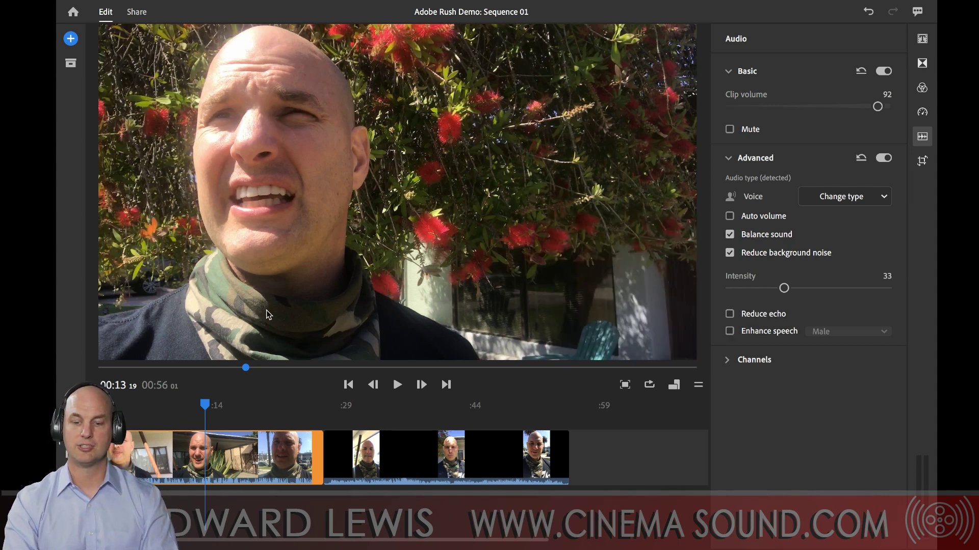
click(125, 405)
key(space)
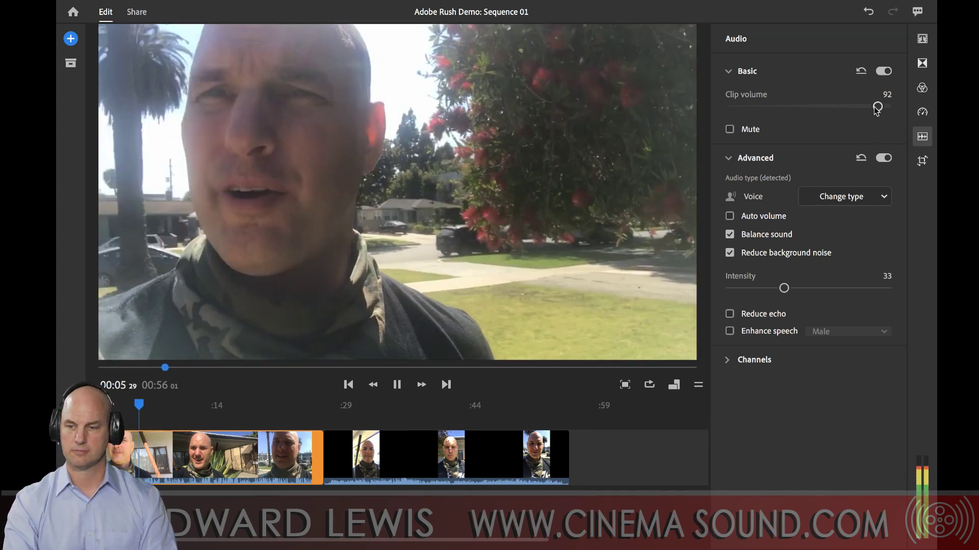
drag(877, 106, 859, 107)
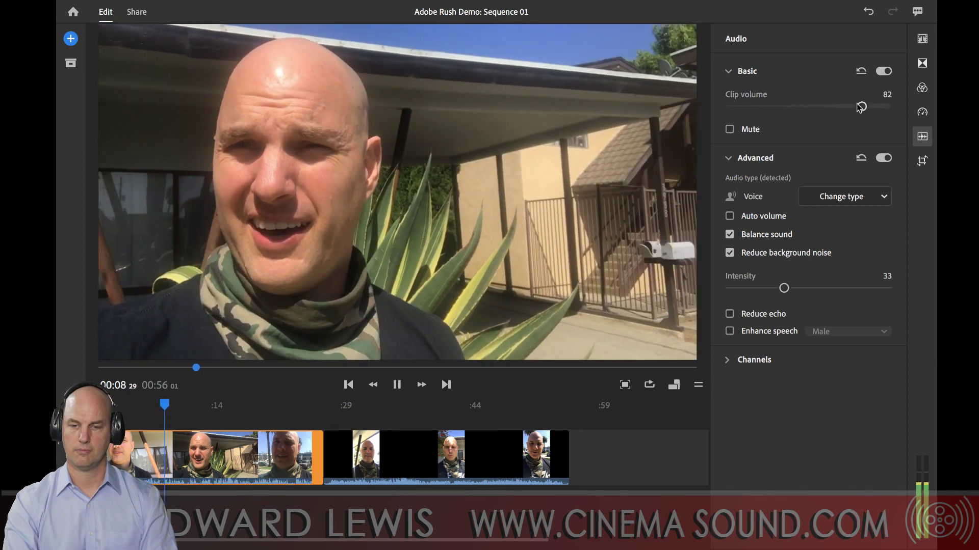
key(space)
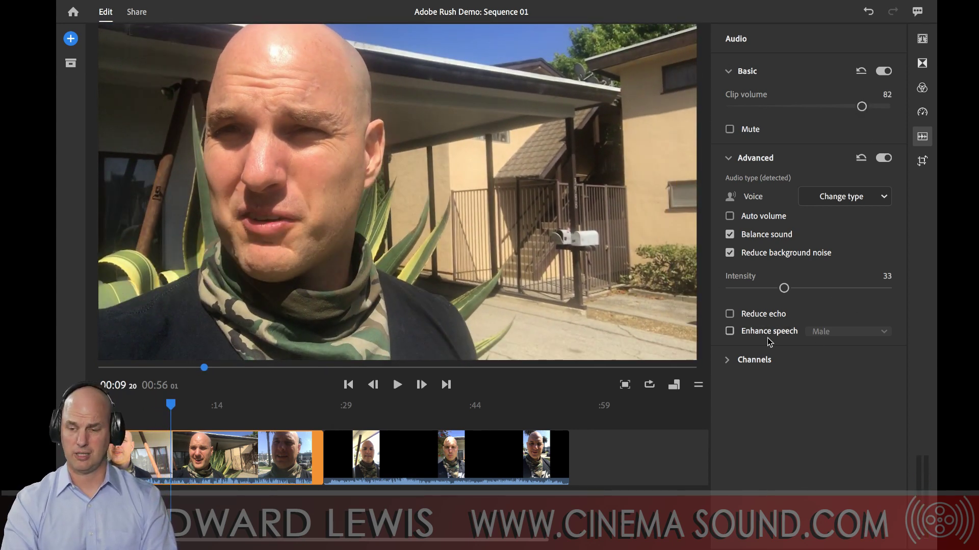
Enable Enhance speech with the Male setting on the first clip, comparing it off and on during playback
click(730, 333)
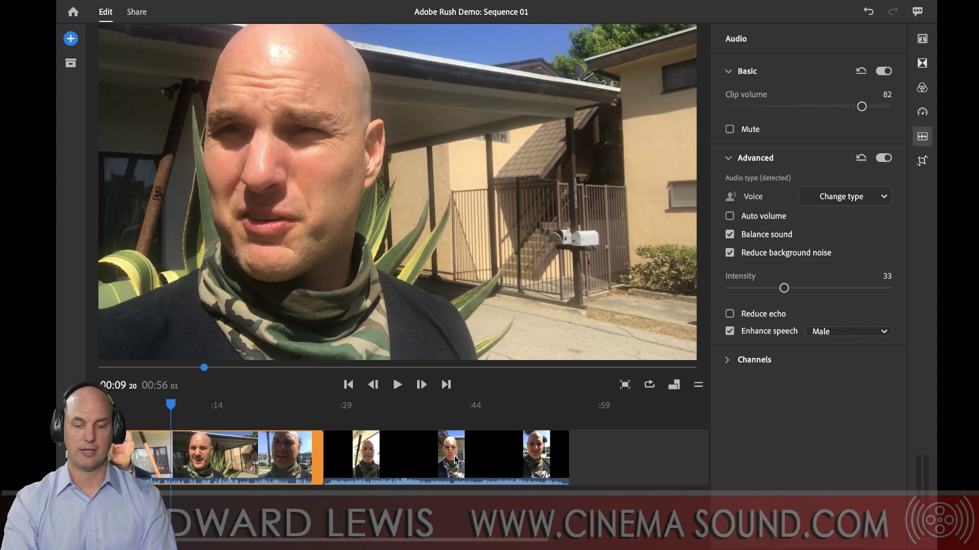
click(120, 408)
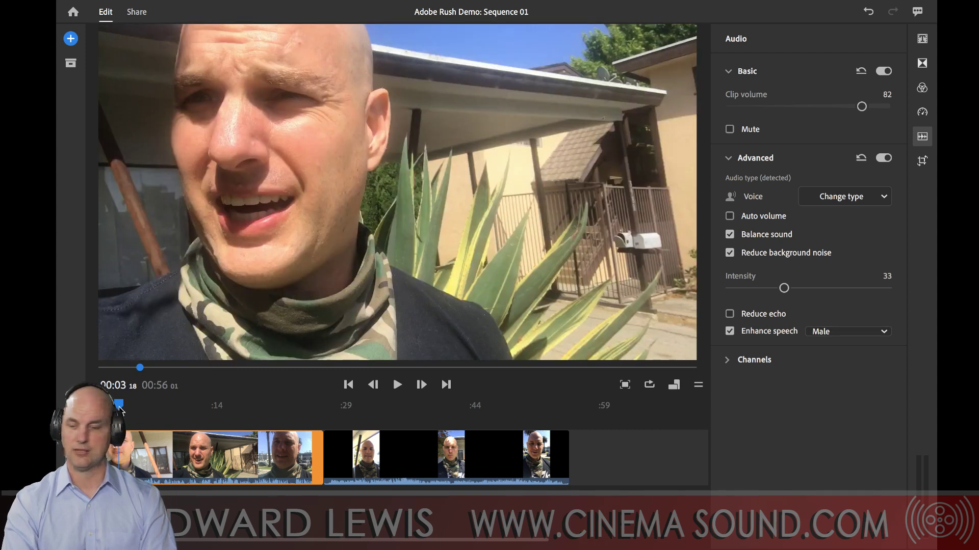
key(space)
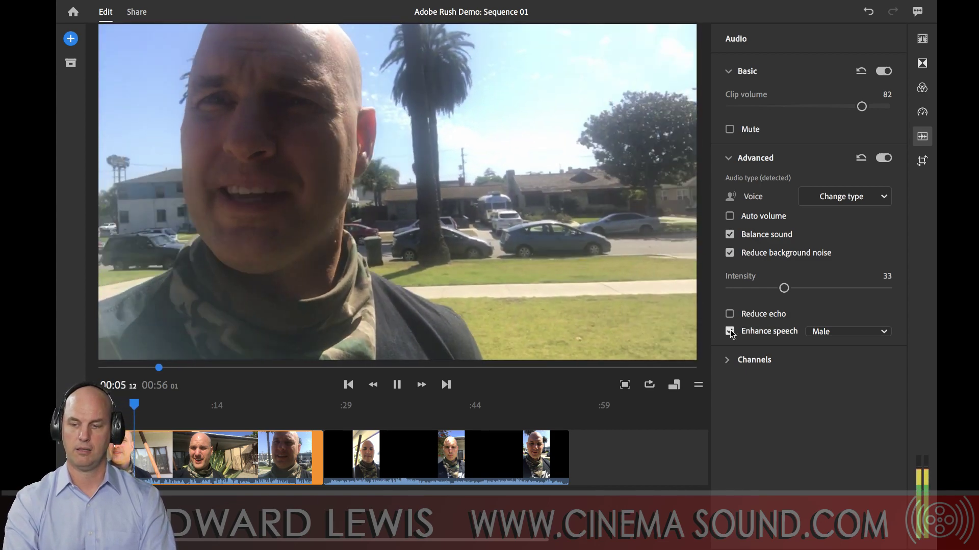
click(730, 332)
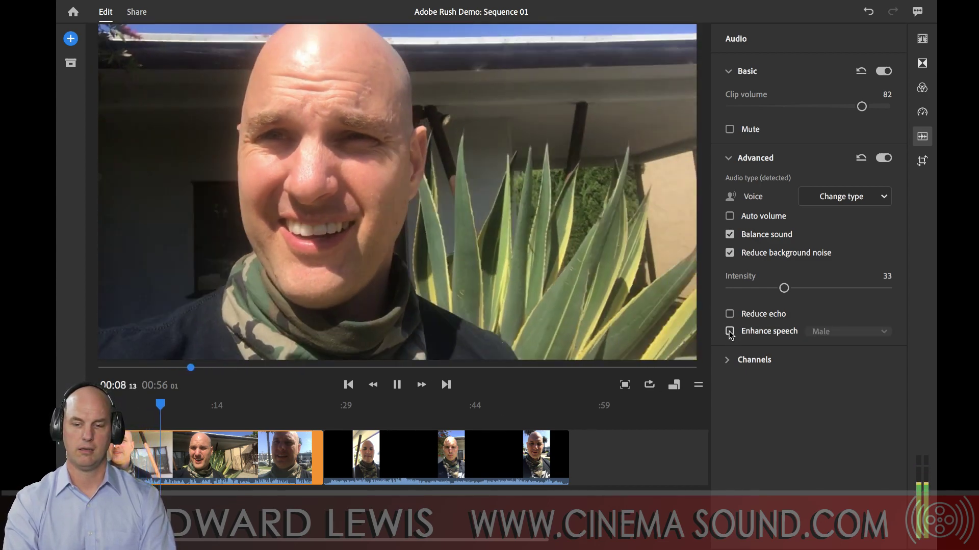
click(730, 331)
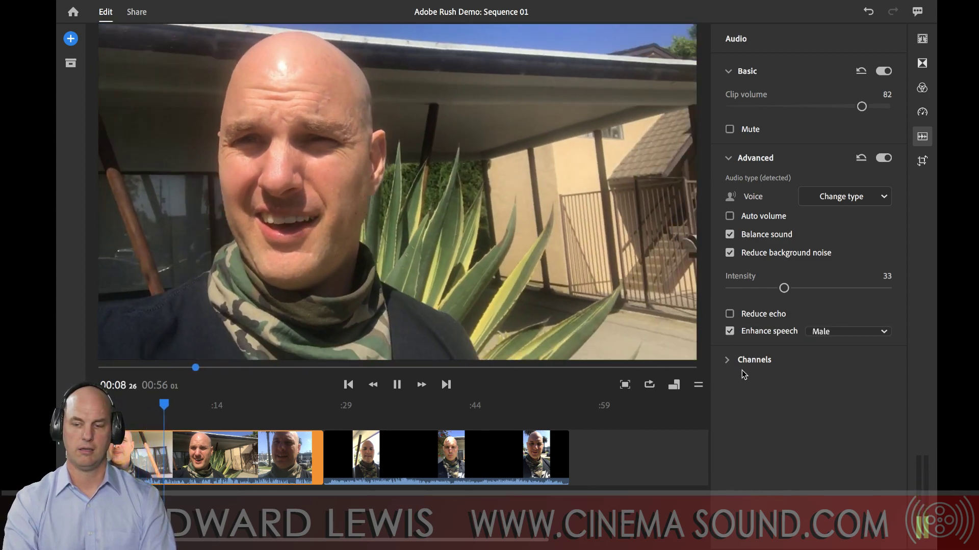
Switch the first clip's Enhance speech setting to Female and play the clip to hear it
key(space)
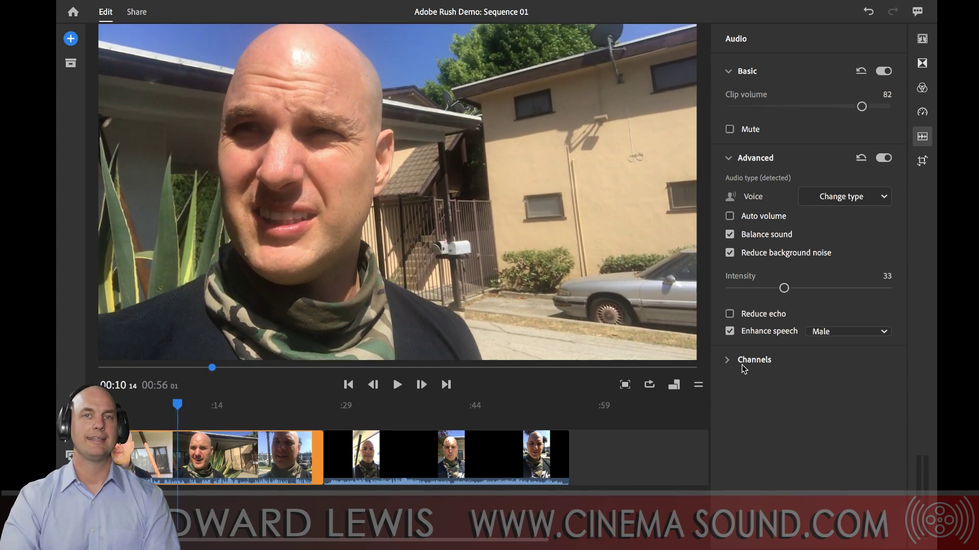
click(856, 333)
click(855, 346)
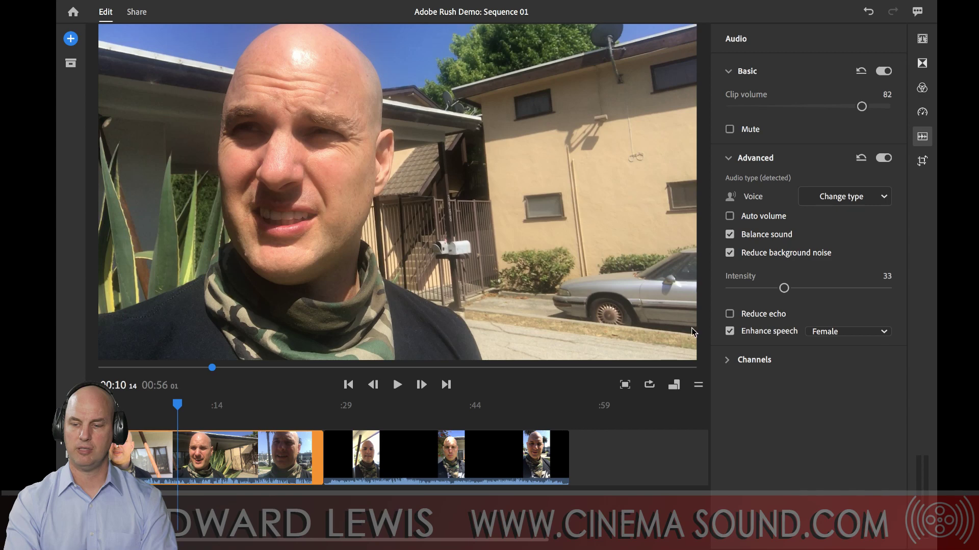
key(space)
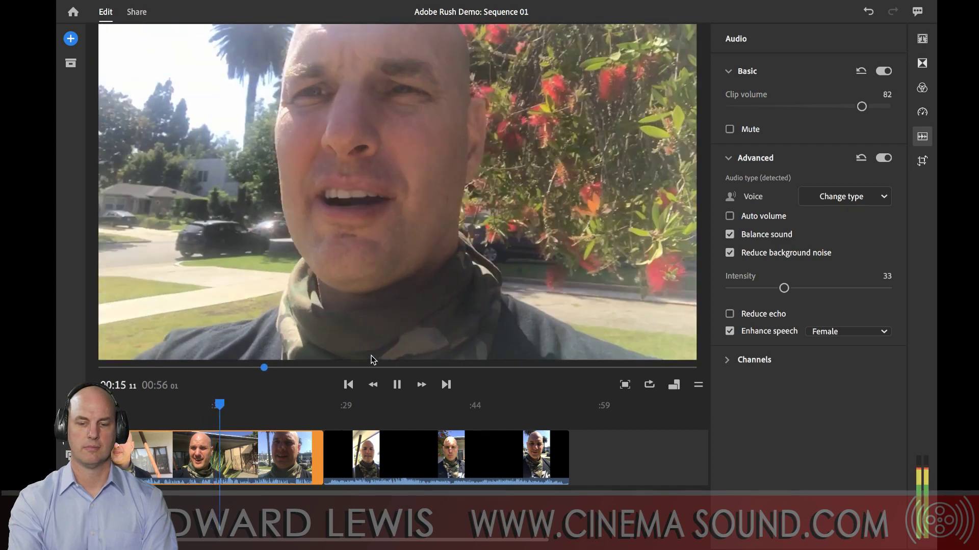
key(space)
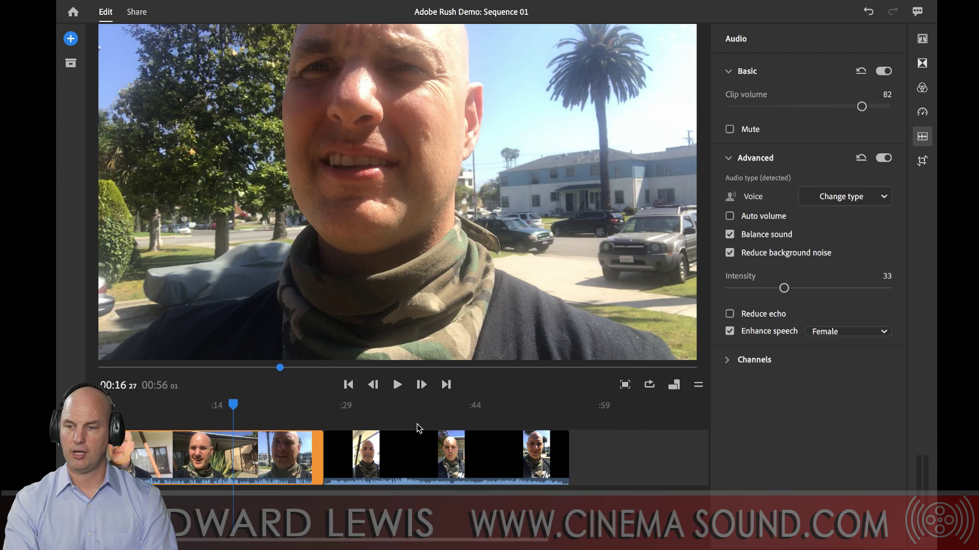
Play the second clip from its start and raise its clip volume to 82 while listening
click(392, 470)
click(341, 407)
key(space)
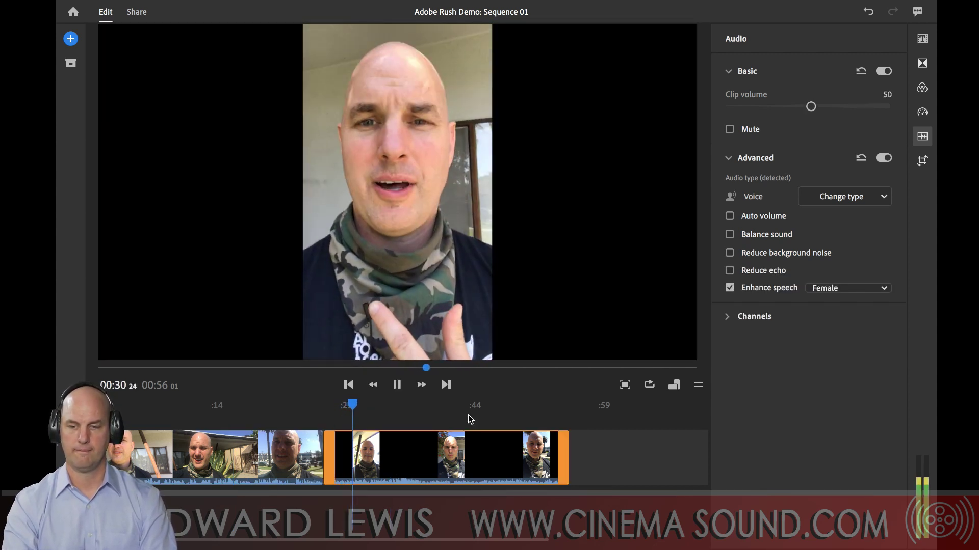
key(space)
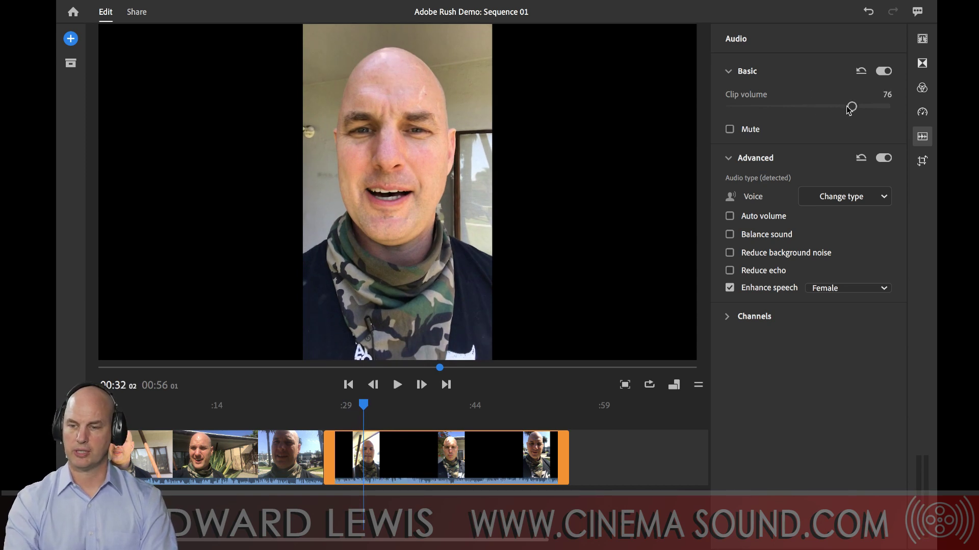
key(space)
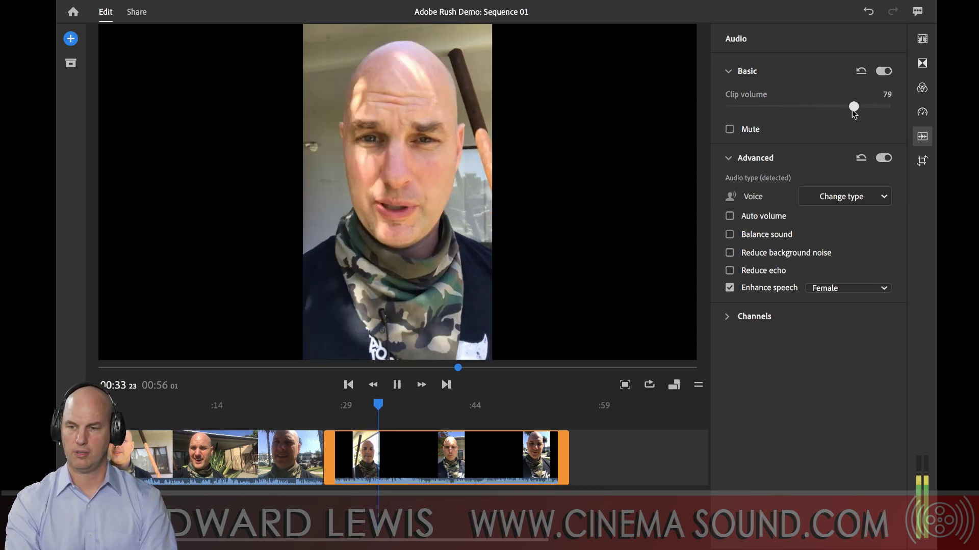
drag(852, 106, 860, 106)
key(space)
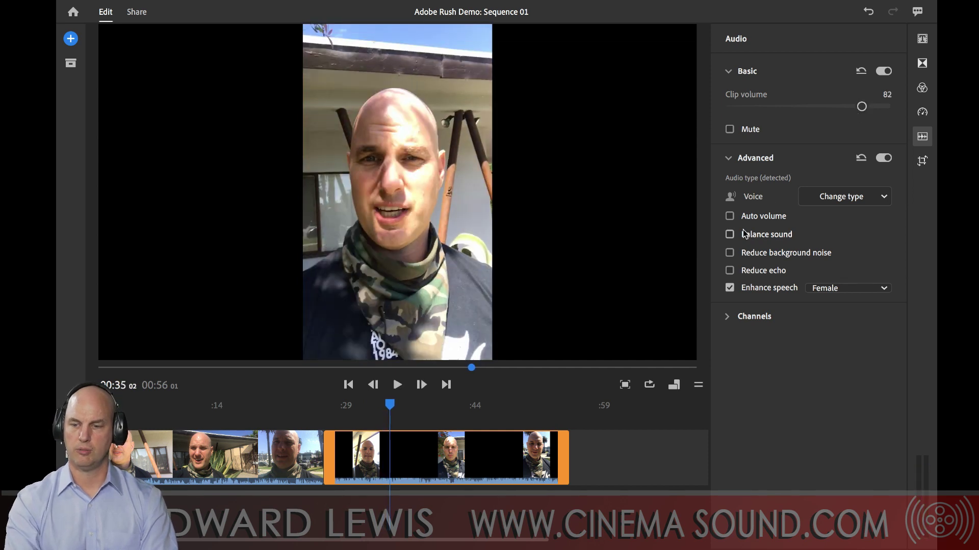
Turn on Balance sound for the second clip and set its clip volume to 78 during playback
key(space)
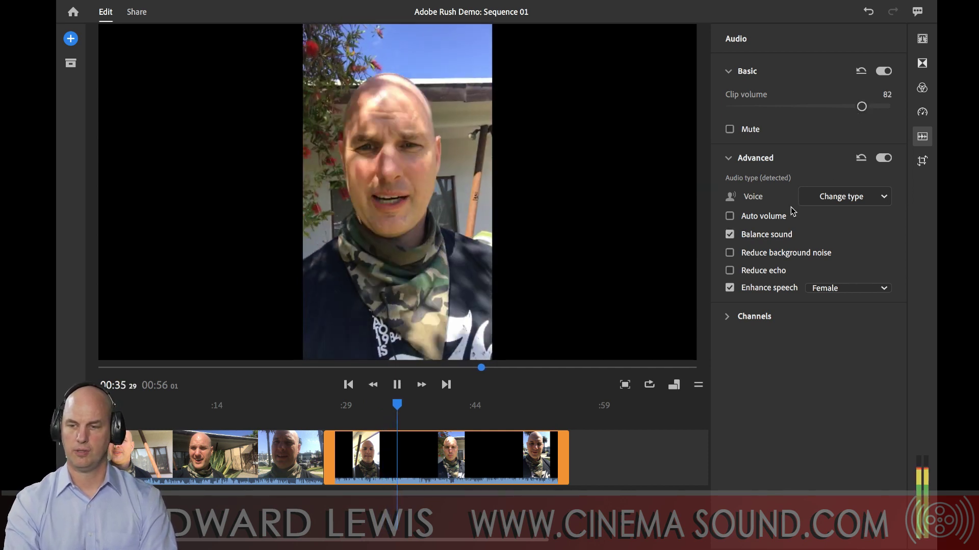
click(861, 106)
drag(861, 106, 855, 107)
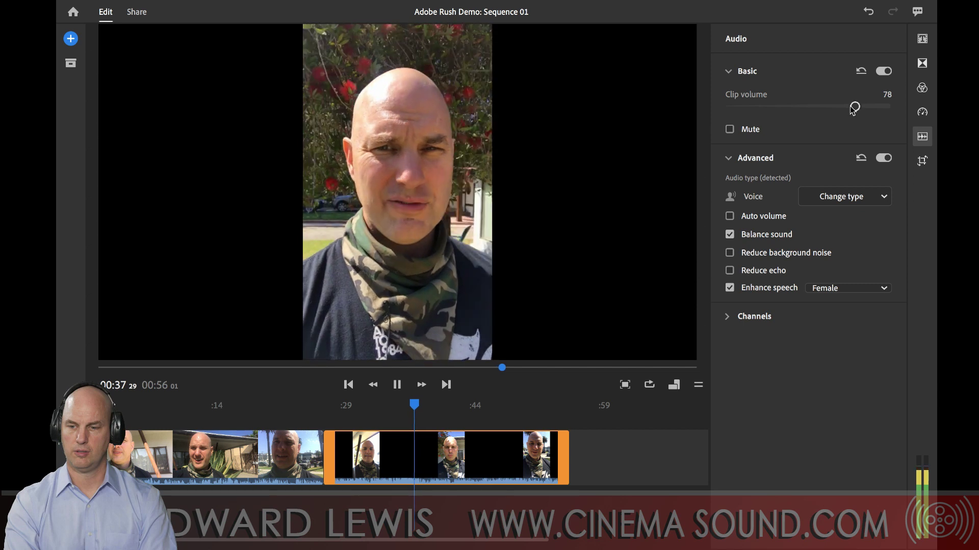
key(space)
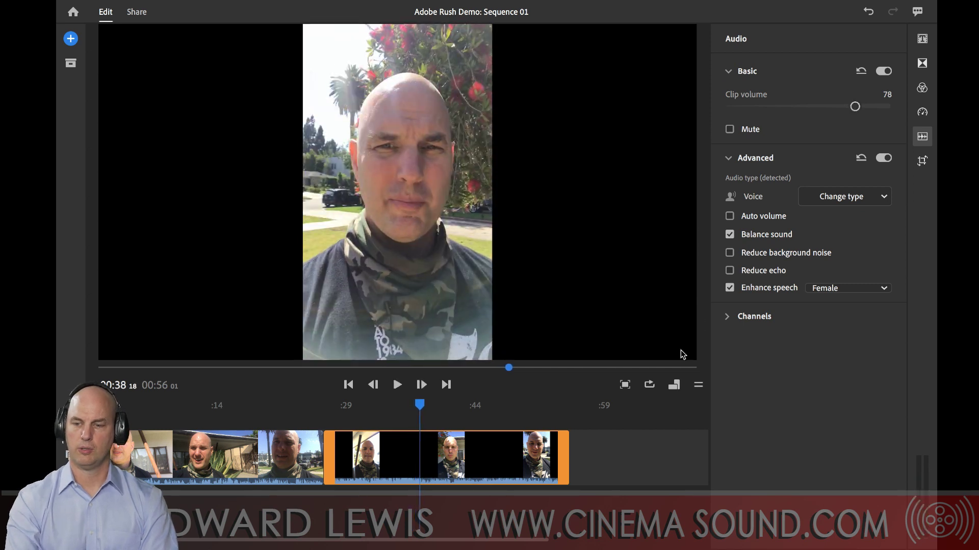
Enable background noise reduction on the second clip and set its intensity to 36 during playback
click(730, 253)
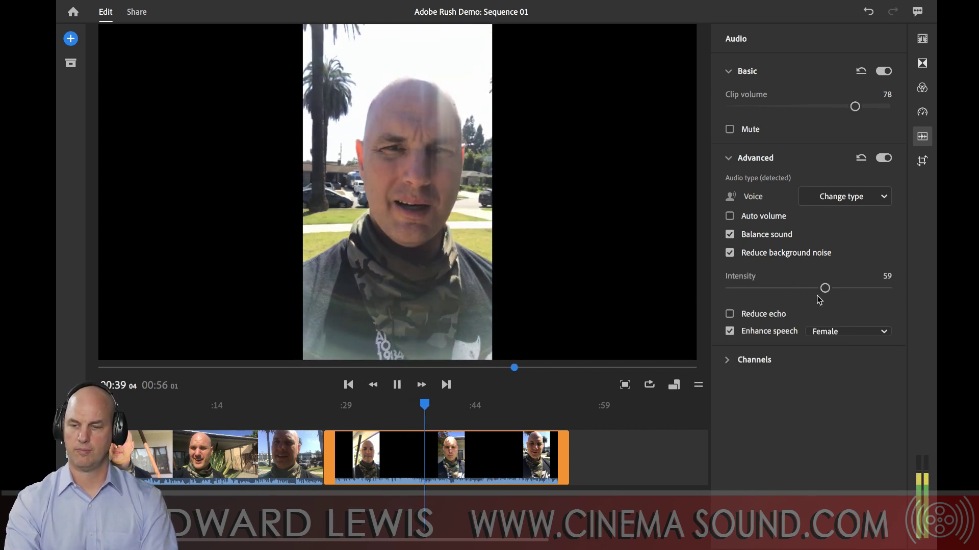
drag(824, 288, 788, 289)
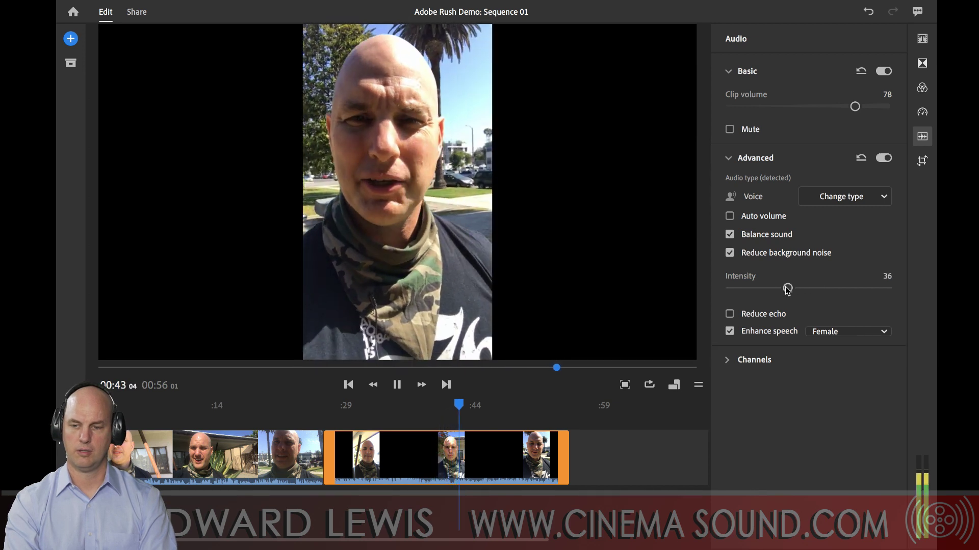
key(space)
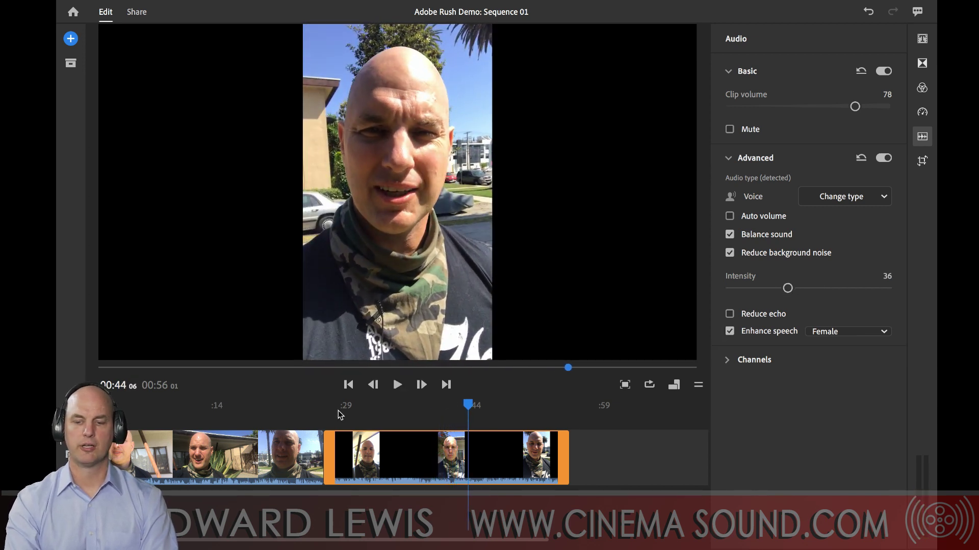
Replay the second clip from near its start, comparing Enhance speech off and on, and leave it on
click(356, 406)
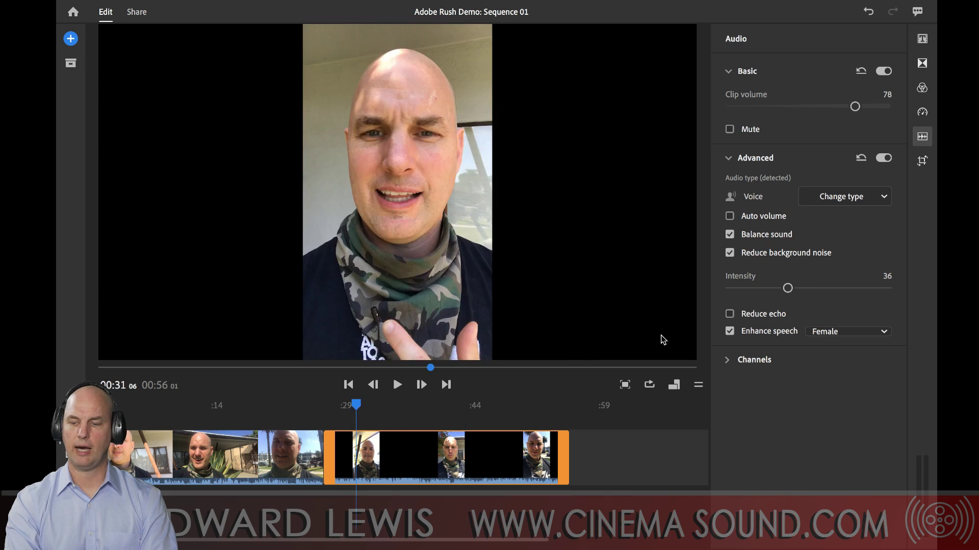
click(729, 331)
key(space)
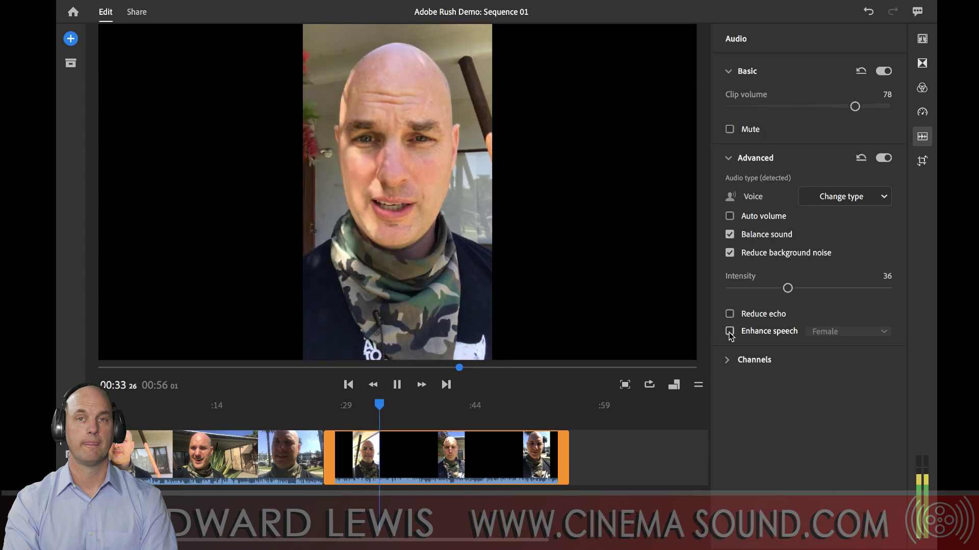
click(729, 332)
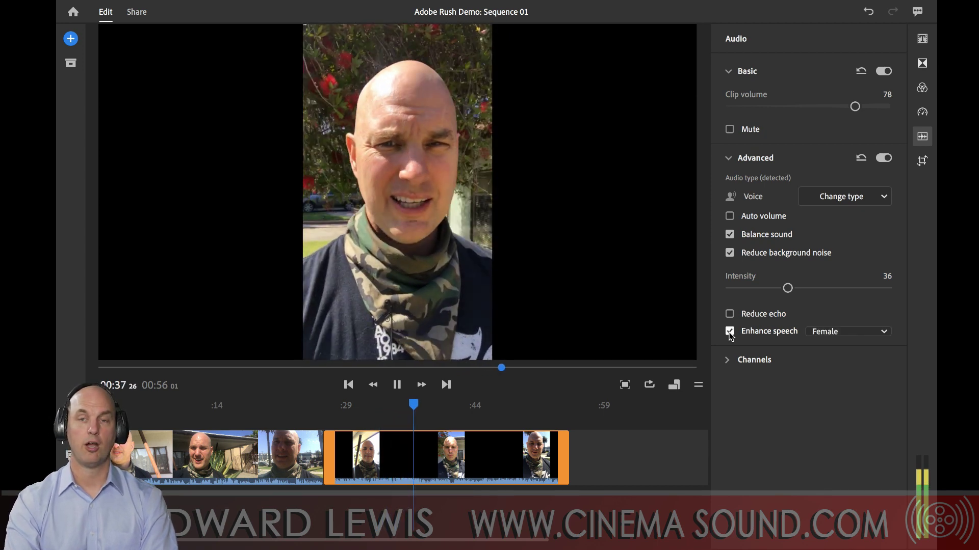
click(730, 332)
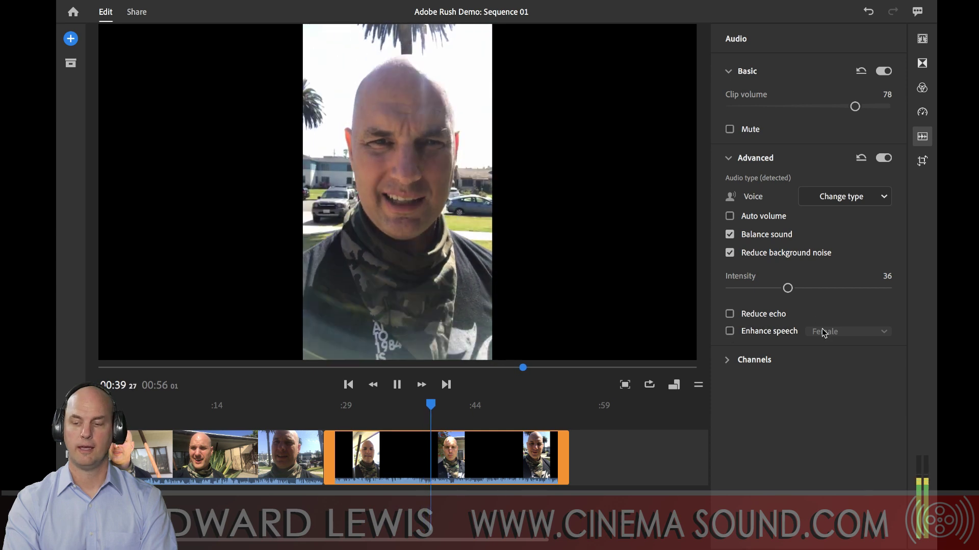
key(space)
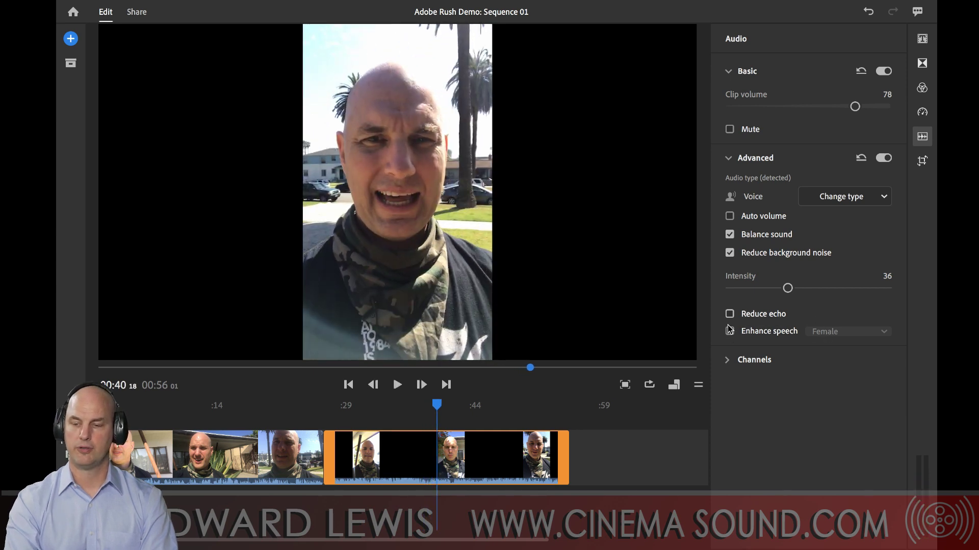
click(730, 331)
Try the Male setting of Enhance speech on the second clip and listen to it
click(835, 332)
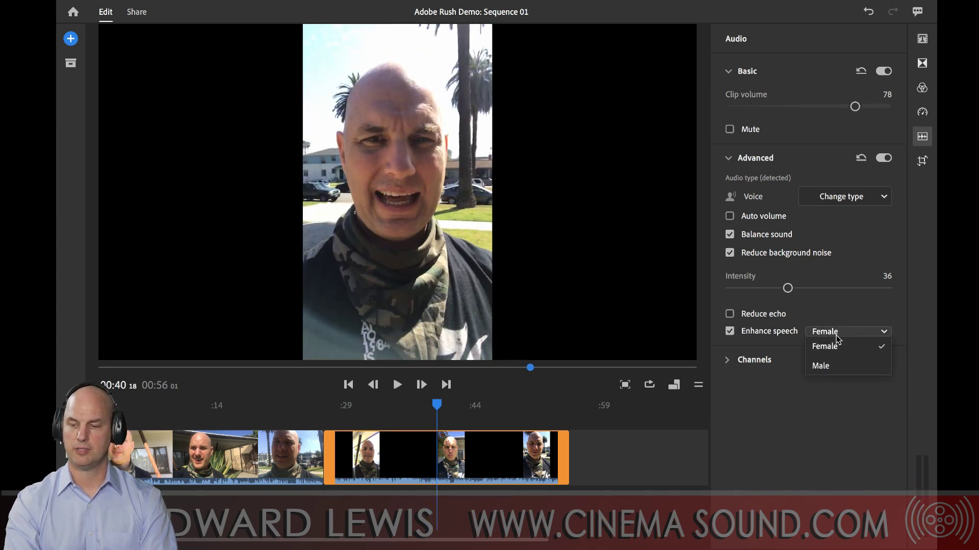
click(836, 366)
key(space)
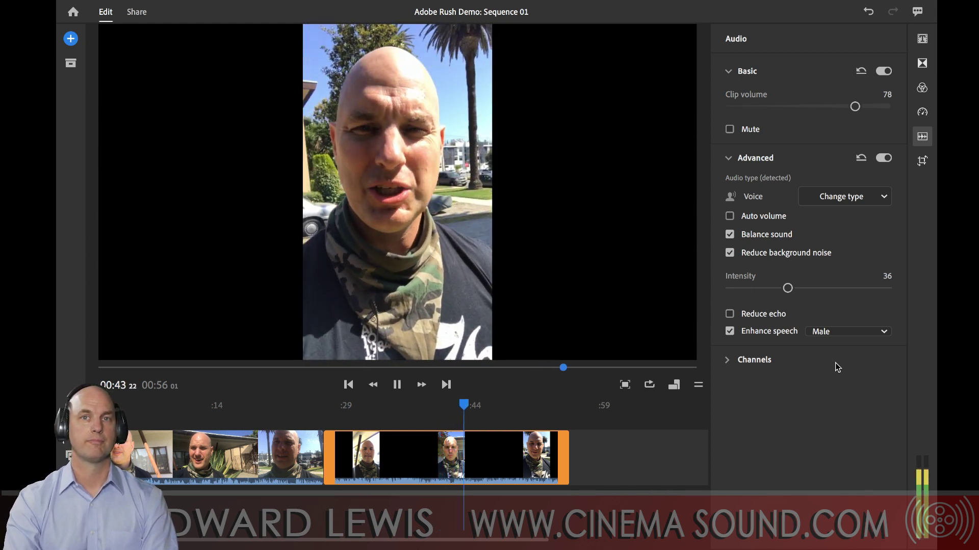
key(space)
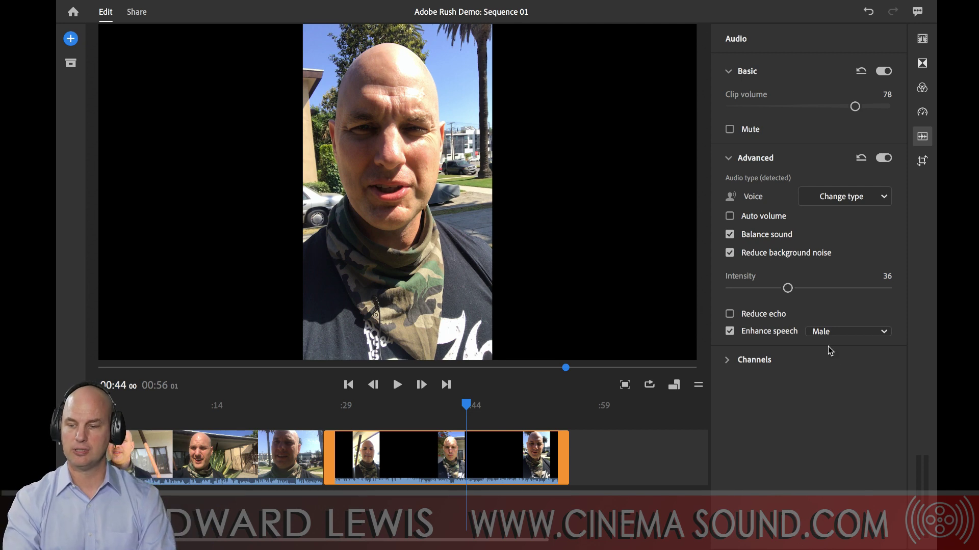
Set the second clip's Enhance speech to Female and replay the clip from near its start
click(838, 331)
click(836, 348)
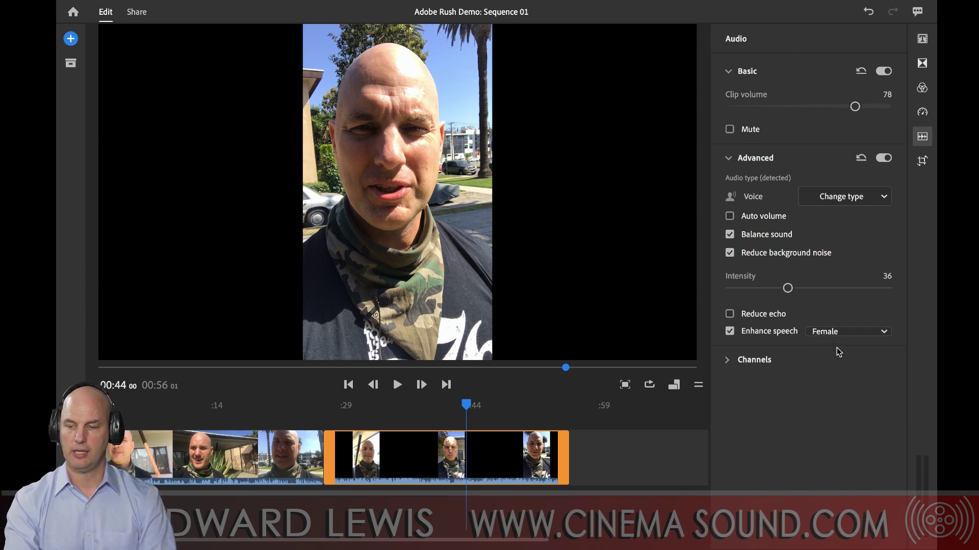
click(355, 406)
key(space)
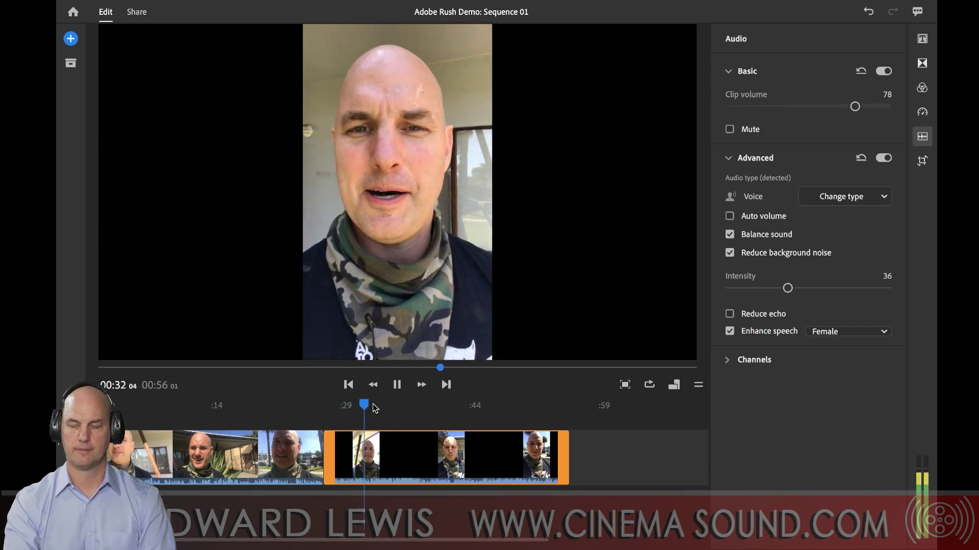
key(space)
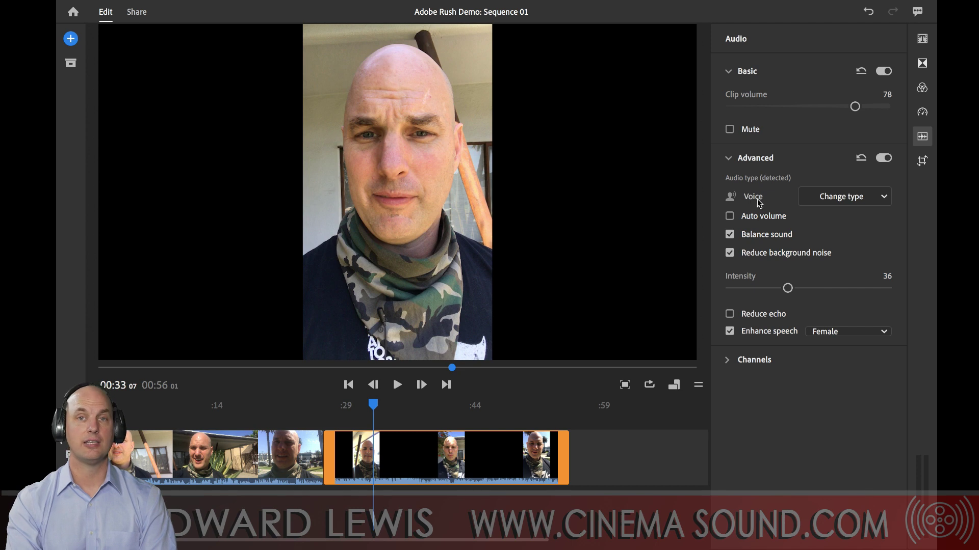
Look through the audio types available for the second clip without changing its Voice type
click(844, 199)
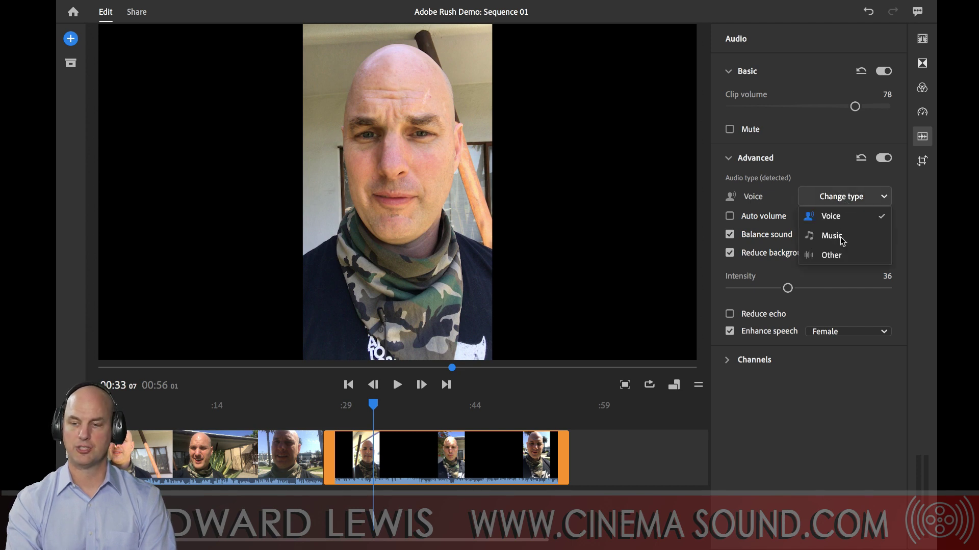
click(809, 172)
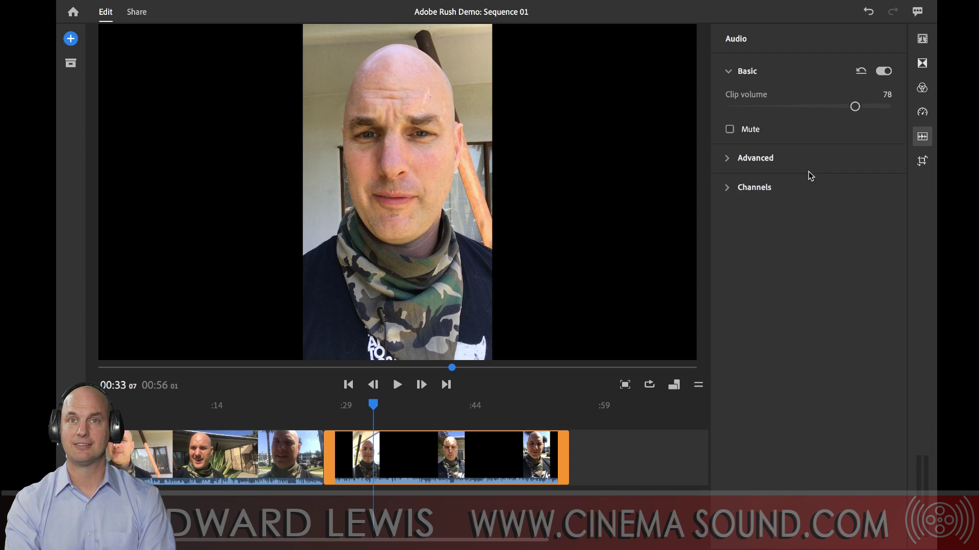
click(727, 160)
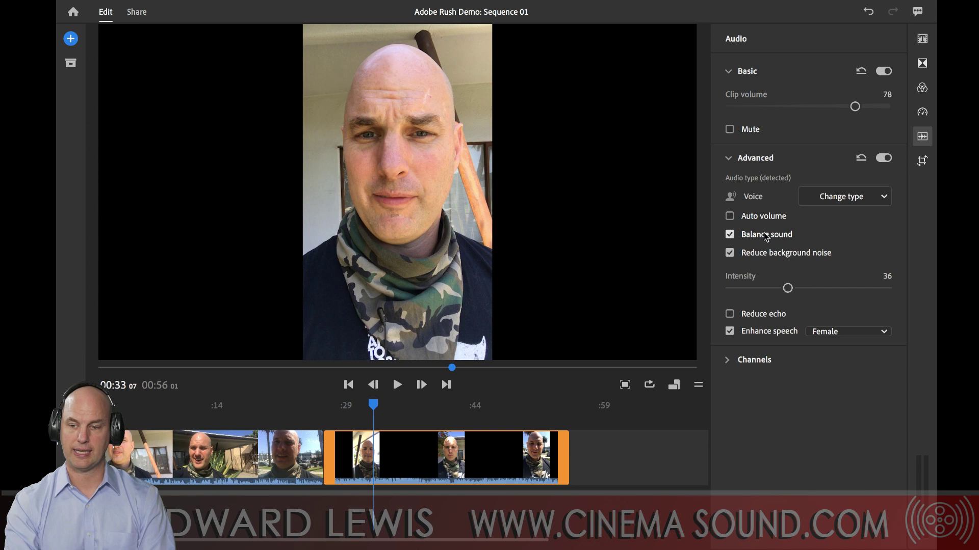
Turn on Auto volume for both the second and the first clip
mouse_move(759, 219)
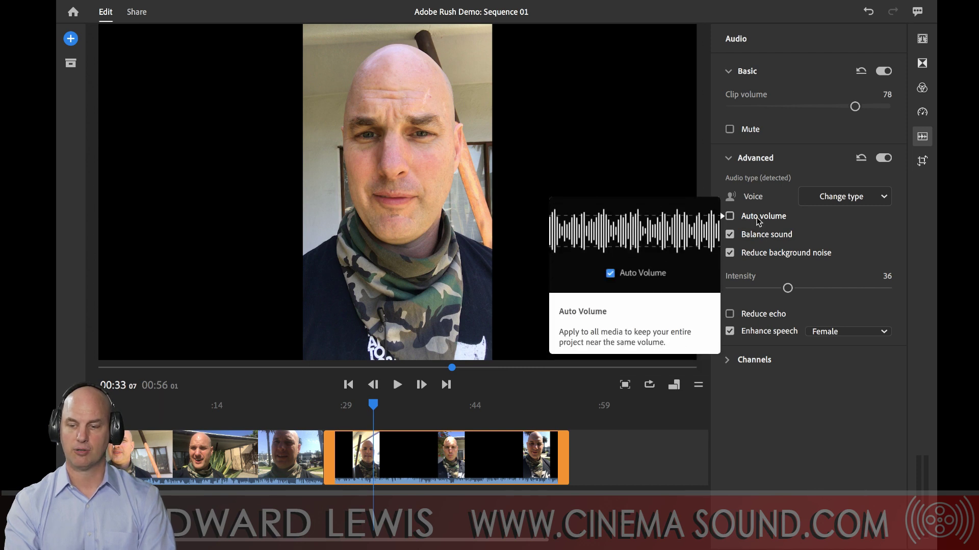
click(758, 220)
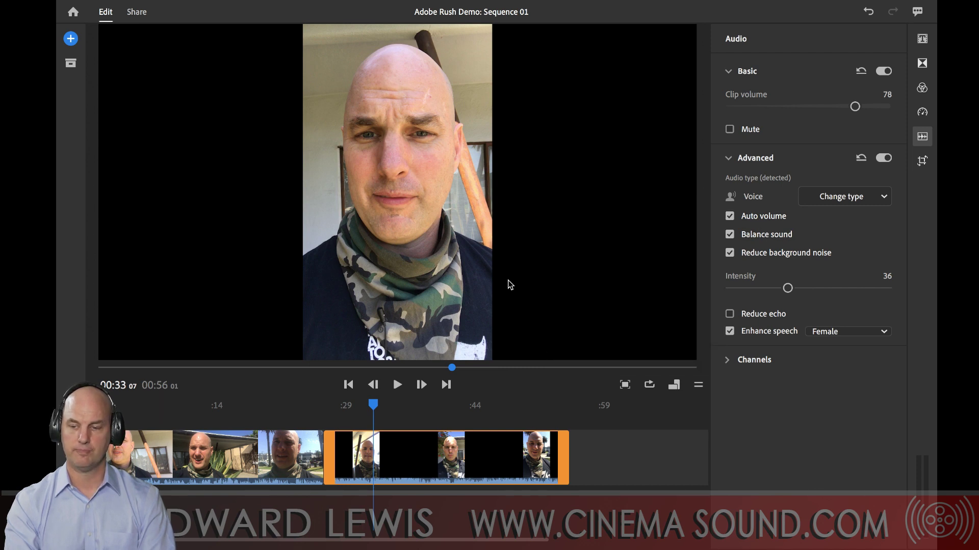
click(262, 435)
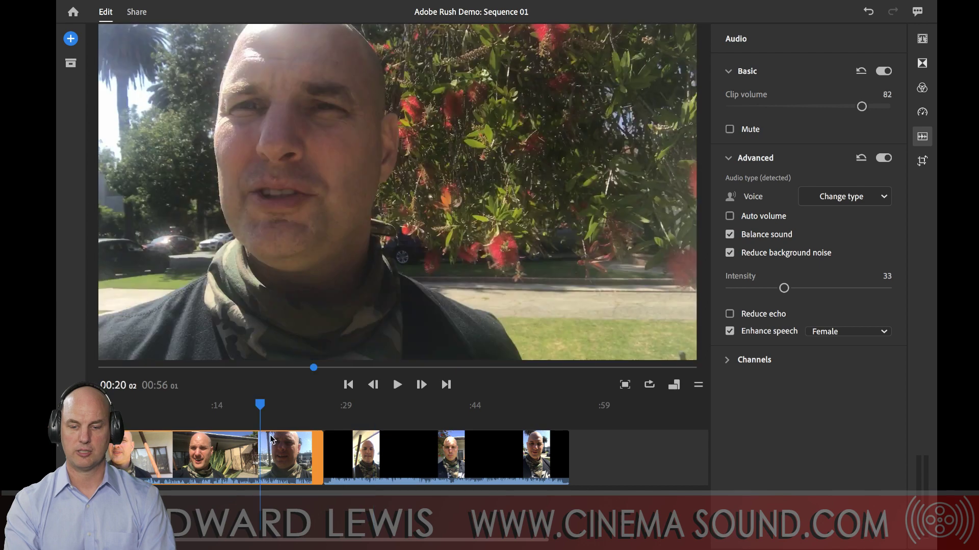
click(763, 220)
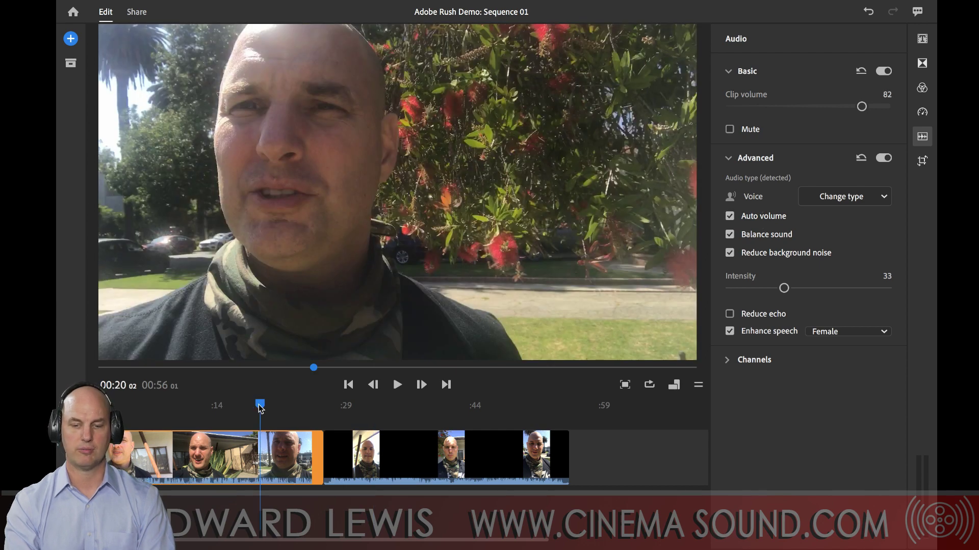
Browse the Library Music folder for media to add to the sequence
key(Left)
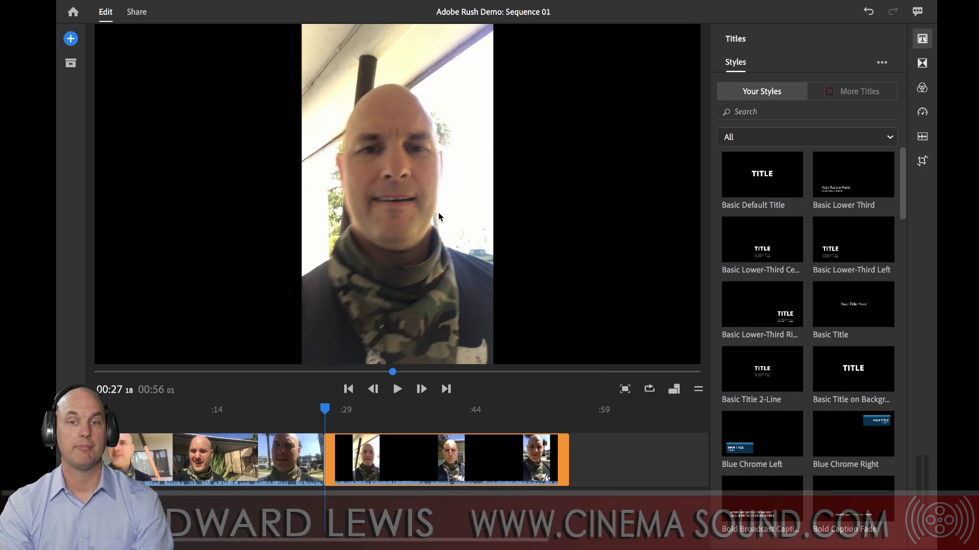
click(70, 39)
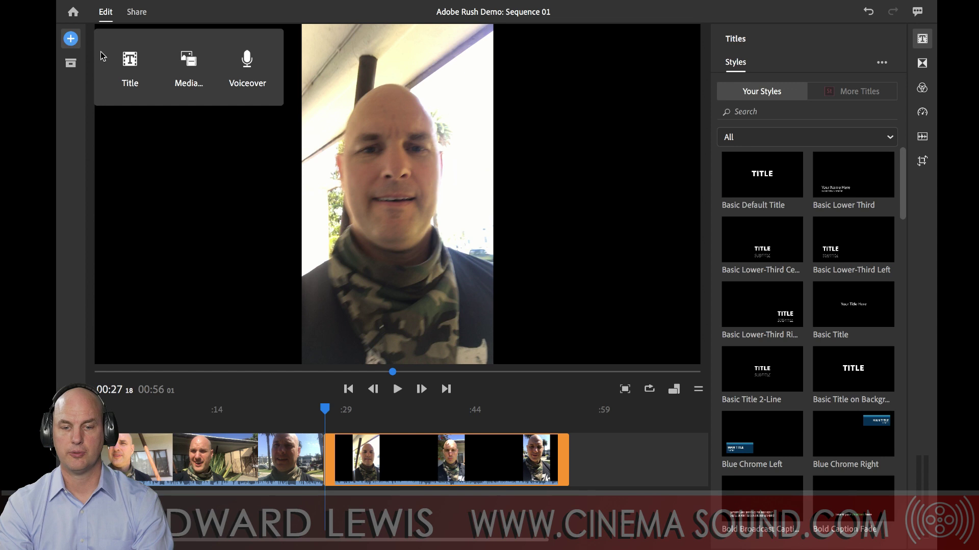
click(203, 67)
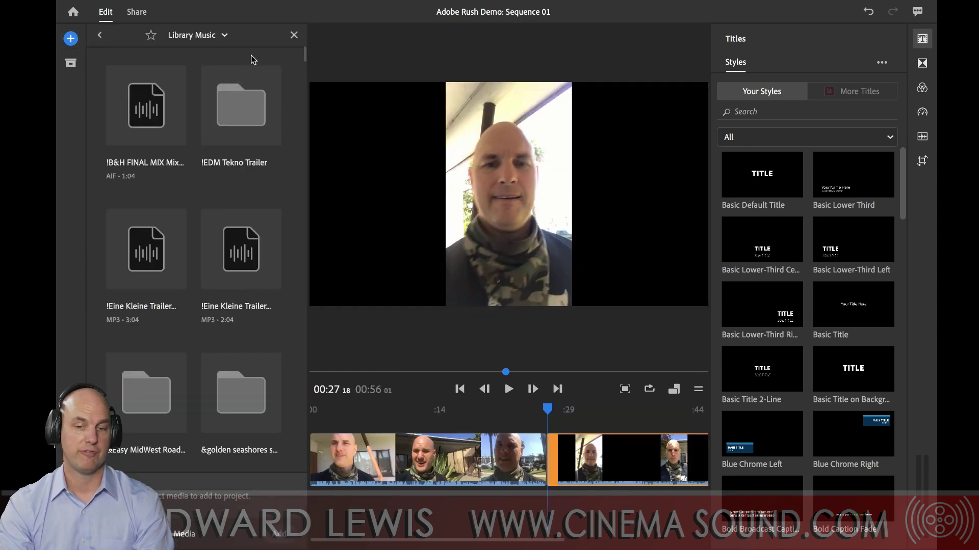
click(225, 35)
click(255, 38)
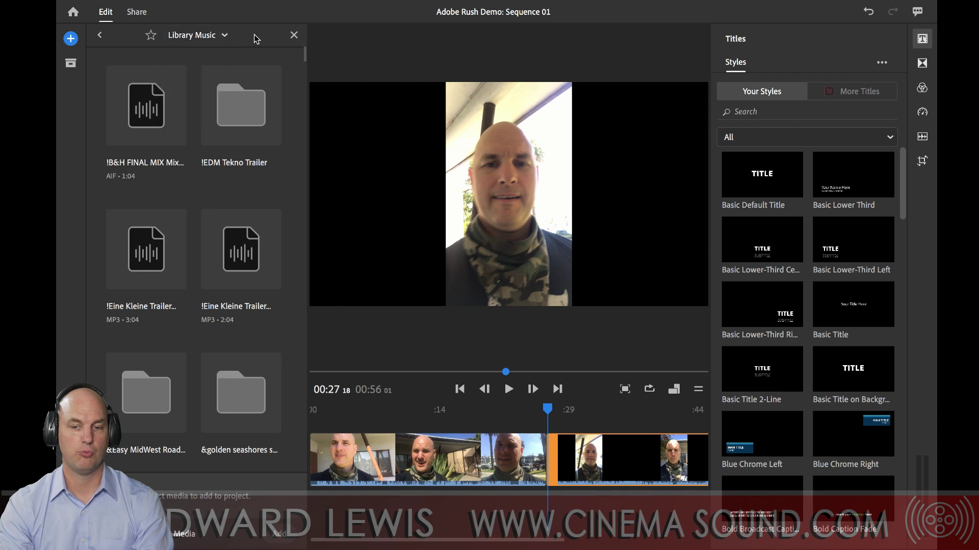
click(153, 239)
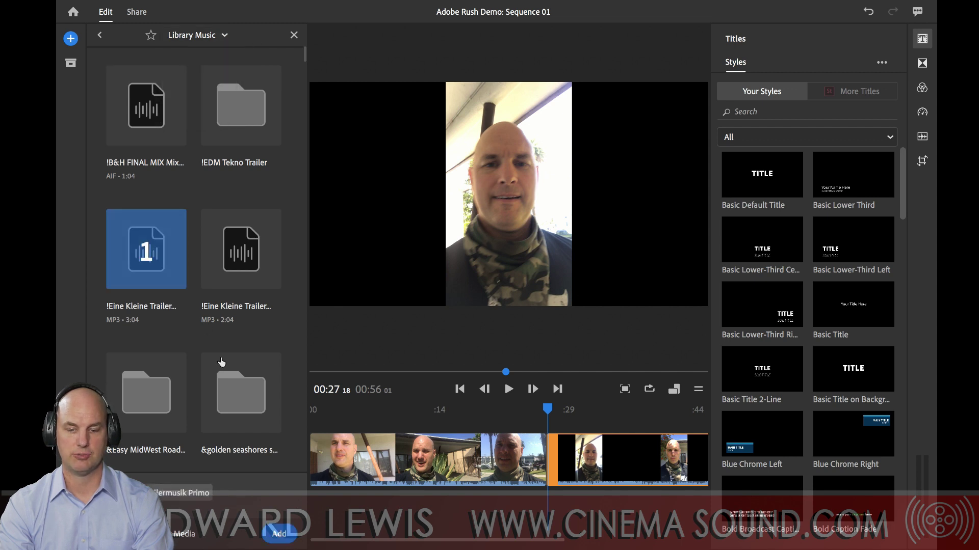
click(262, 239)
click(156, 132)
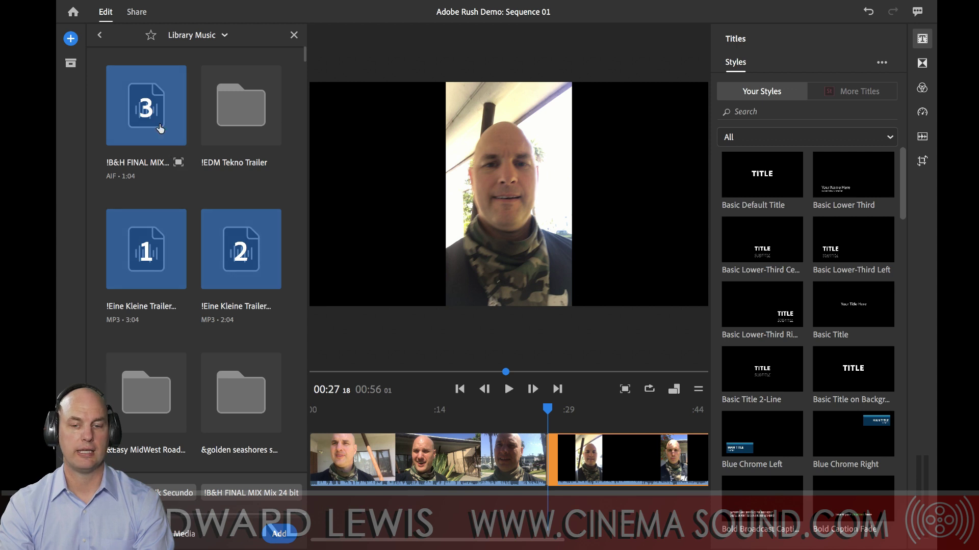
click(160, 130)
click(235, 255)
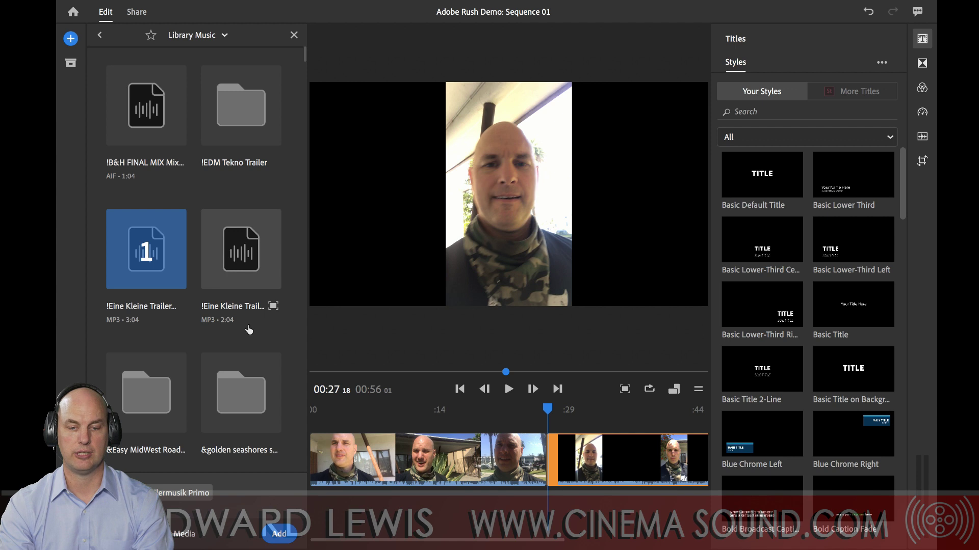
click(249, 259)
click(146, 262)
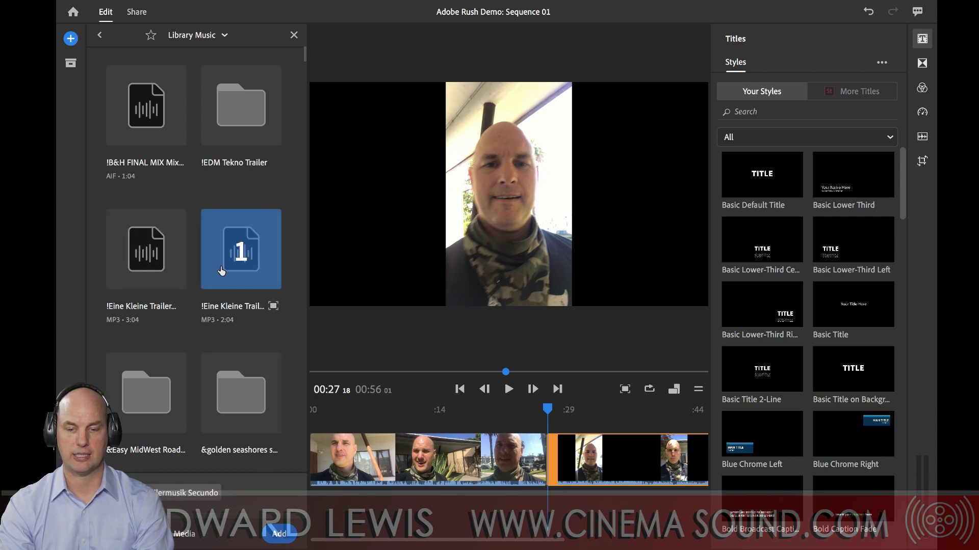
click(152, 141)
click(152, 136)
click(257, 247)
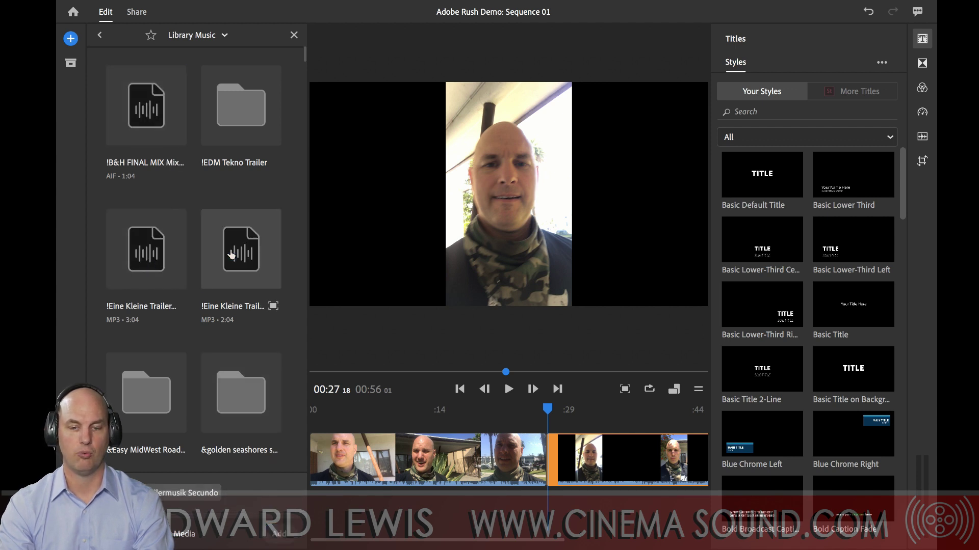
Add the 3:04 track !Eine Kleine Trailermusik Primo to the sequence and move it to the start of the timeline
click(158, 249)
click(279, 534)
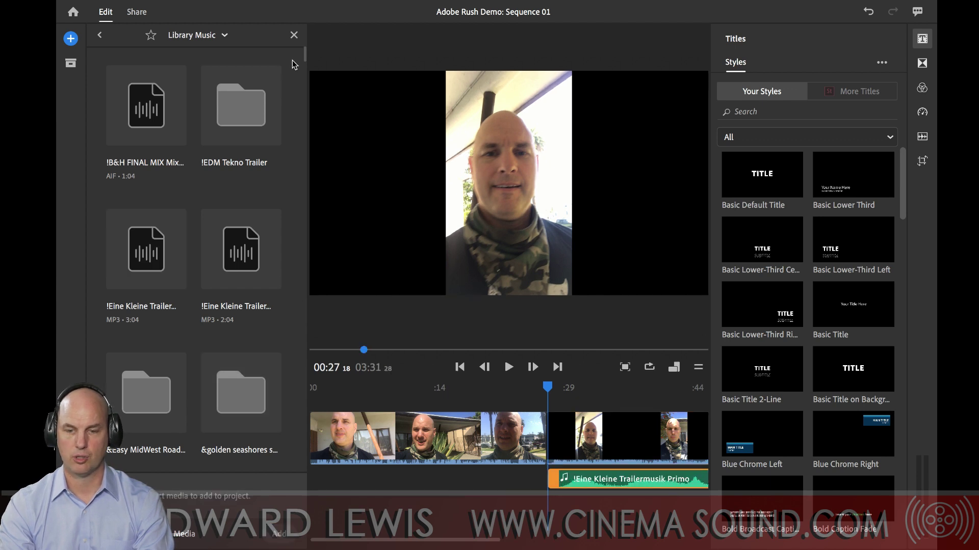
click(293, 36)
drag(524, 482, 270, 472)
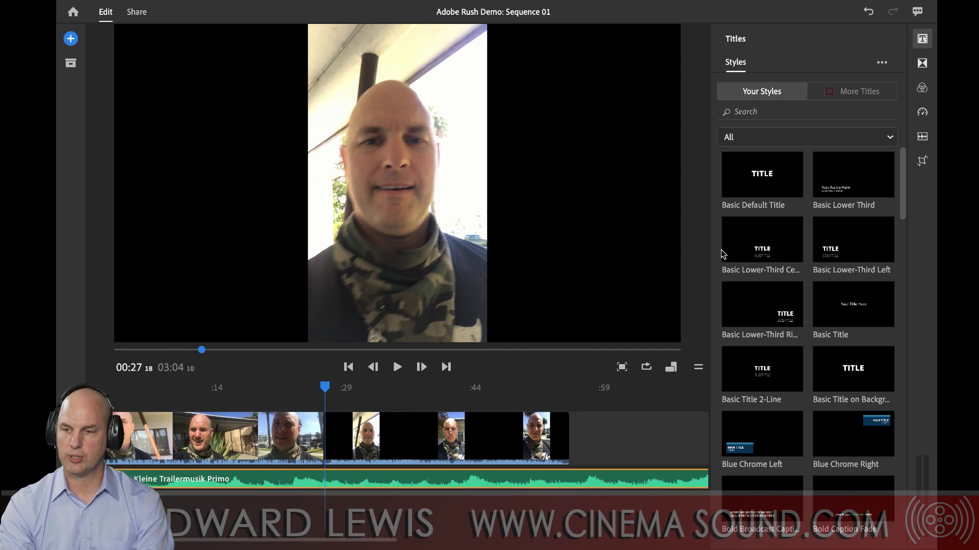
Show the music clip's audio settings and listen to the mix from about 14 seconds
click(922, 137)
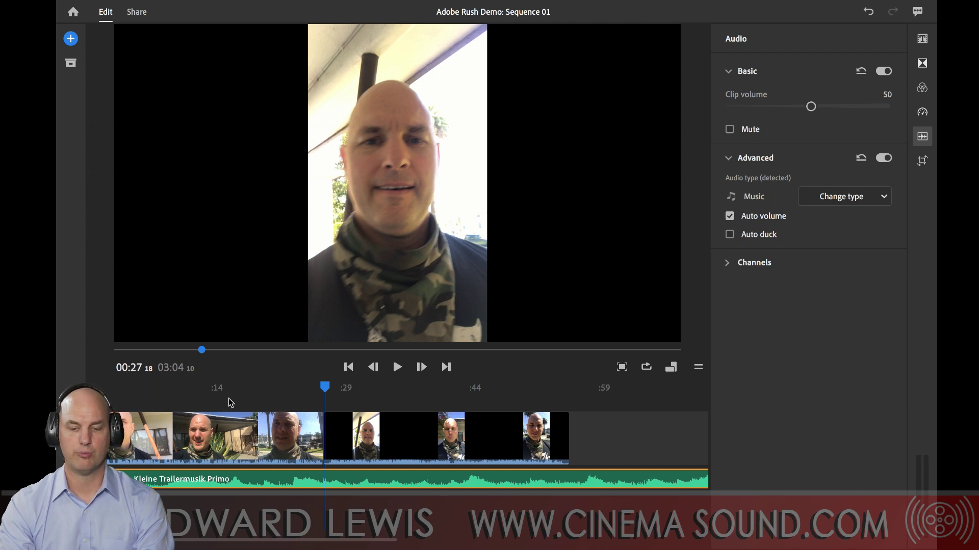
click(207, 391)
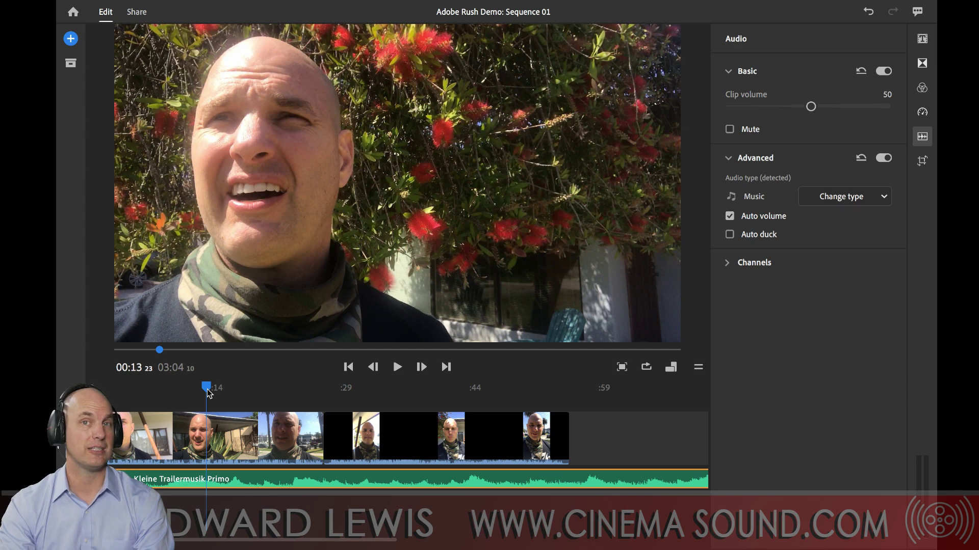
key(space)
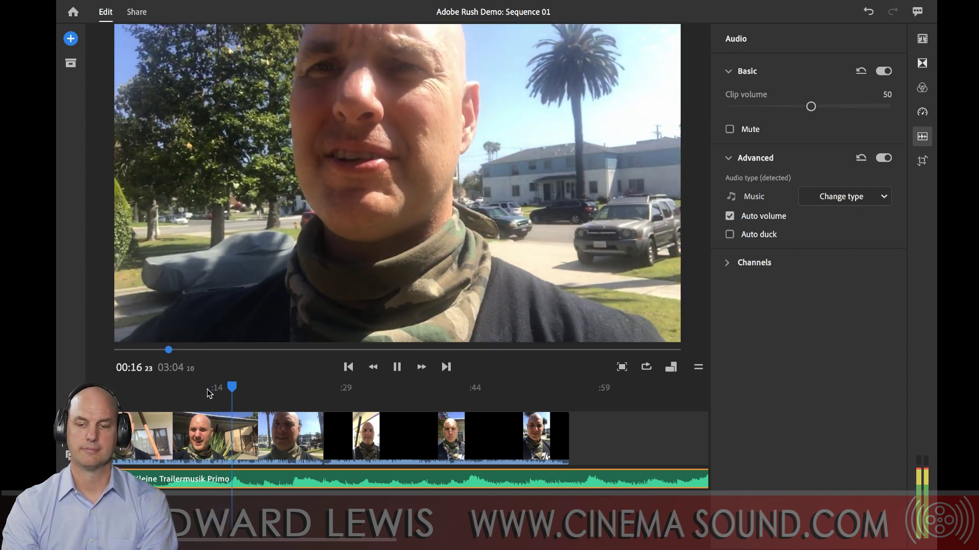
key(space)
Turn off Auto volume for the music clip and listen to the mix again
click(729, 216)
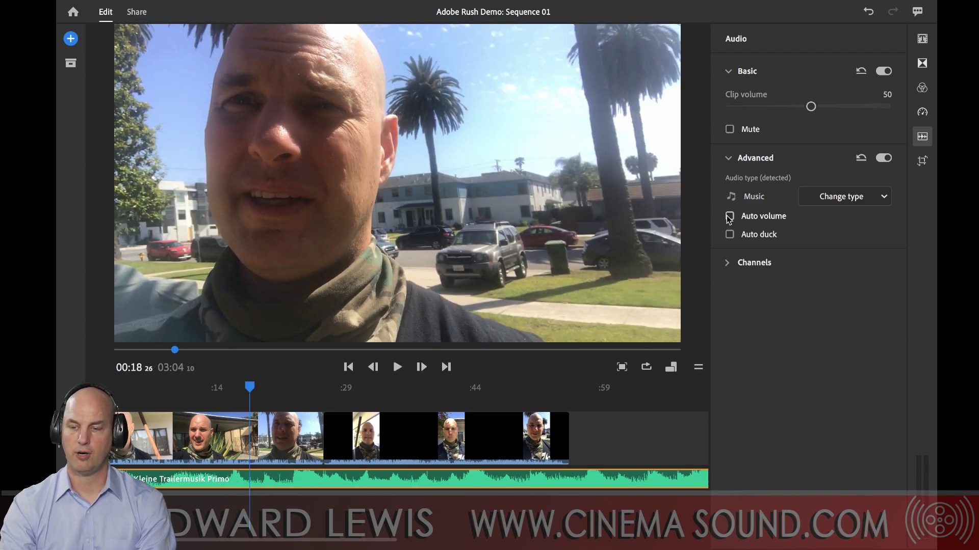
key(space)
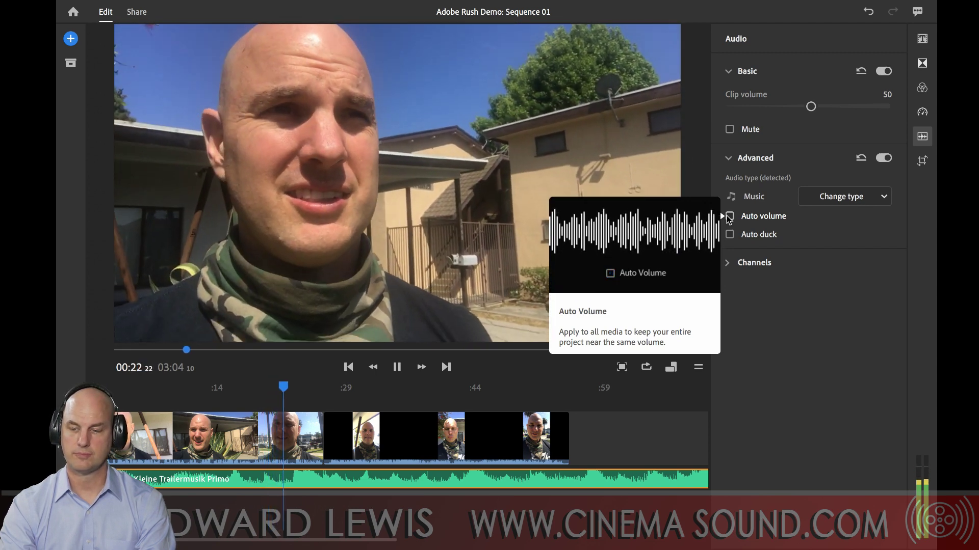
key(space)
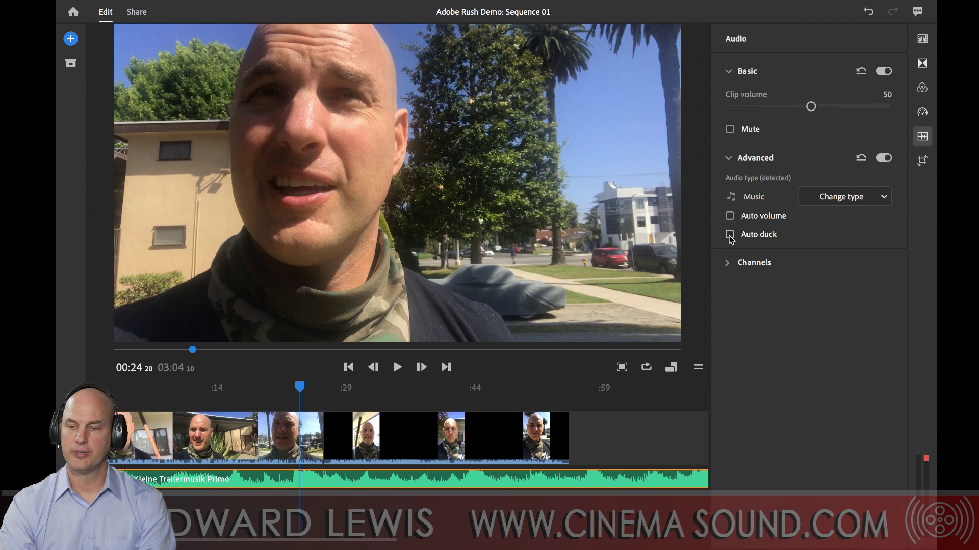
Turn on Auto duck for the music clip and listen to the transition at the end of the second video clip
click(730, 235)
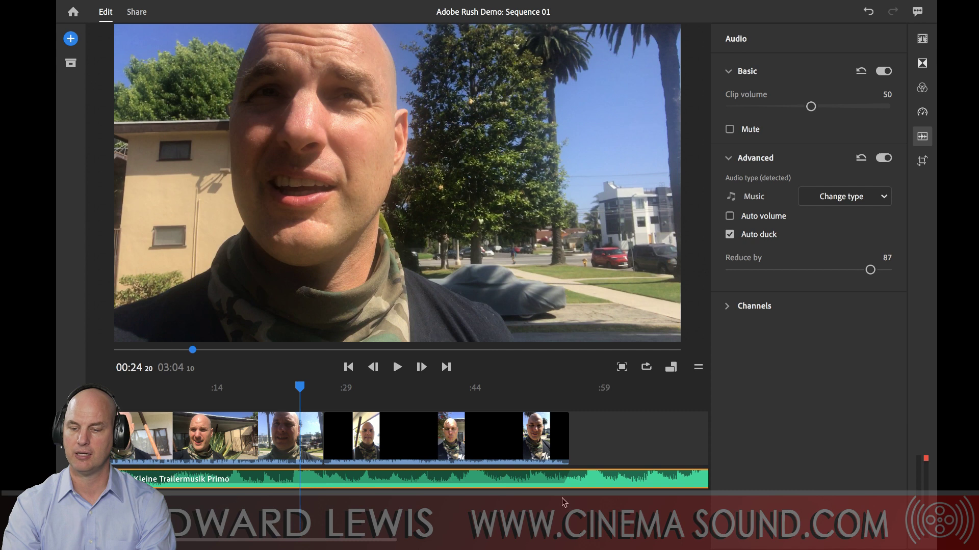
click(537, 388)
key(space)
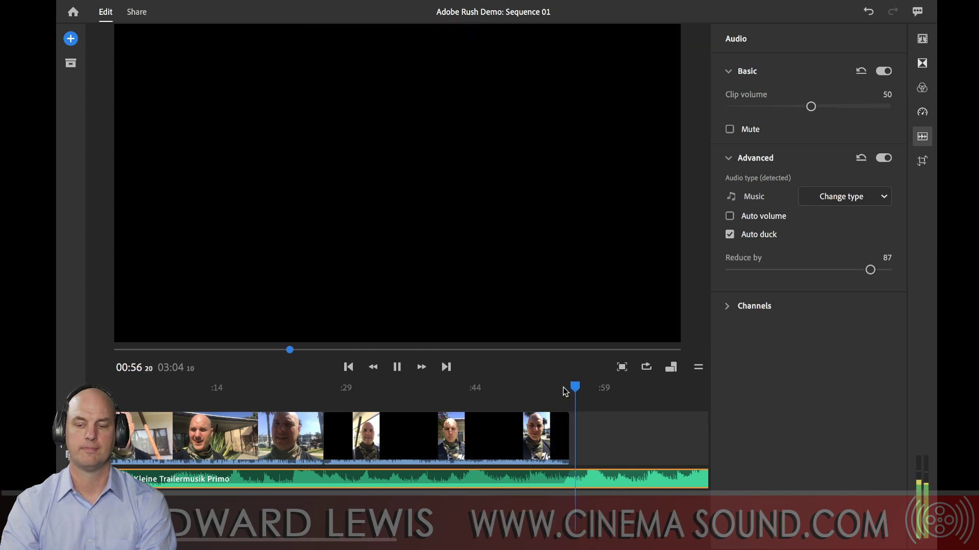
key(space)
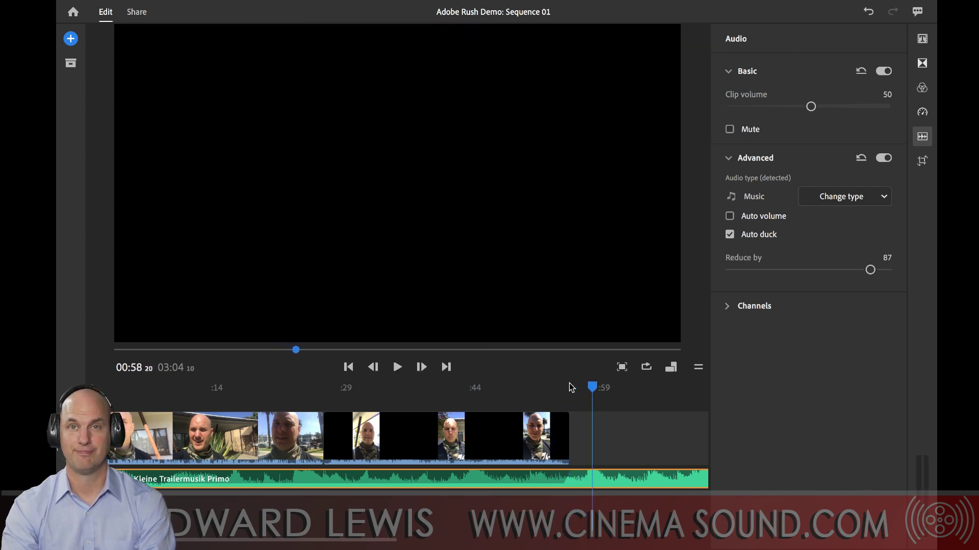
Lower the music's Auto duck Reduce by amount to 24 while replaying the last part of the second video clip
drag(871, 270, 805, 272)
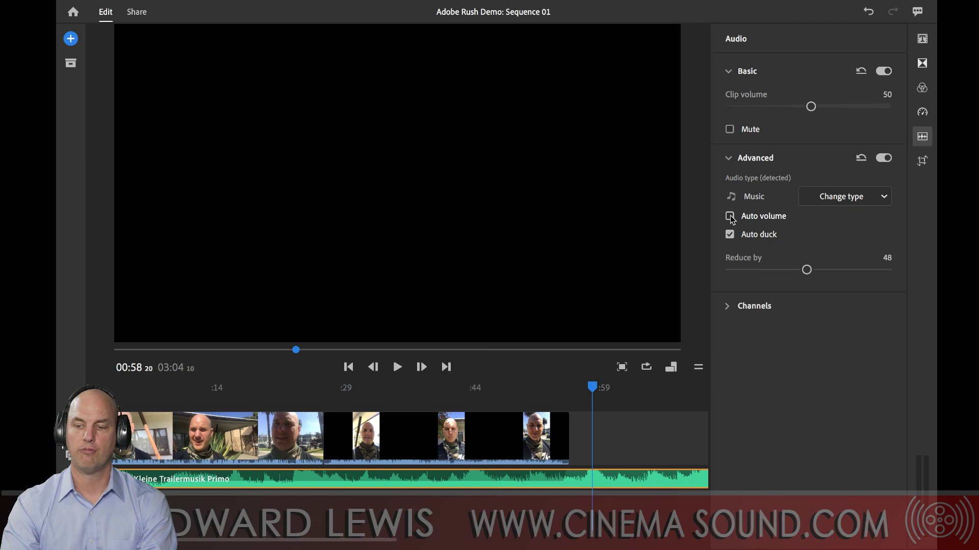
mouse_move(731, 219)
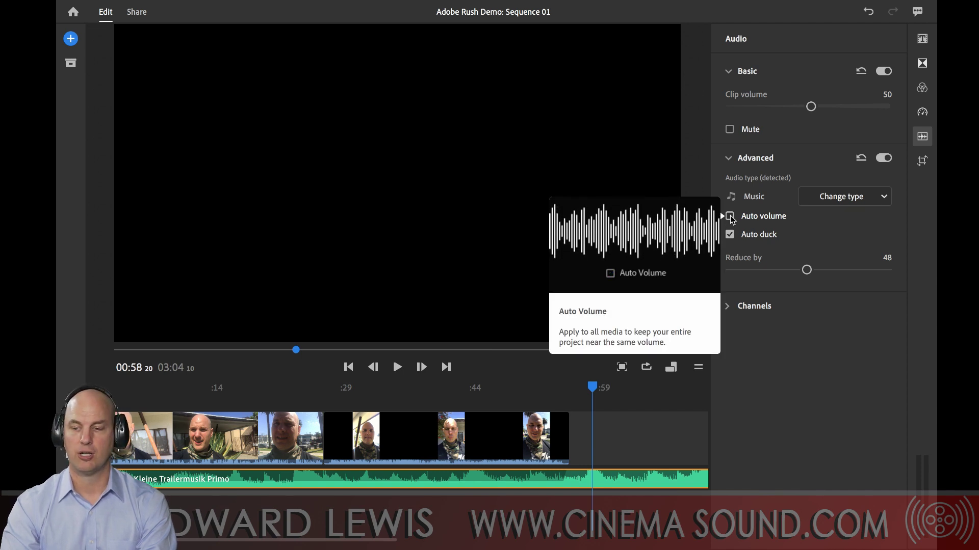
mouse_move(730, 244)
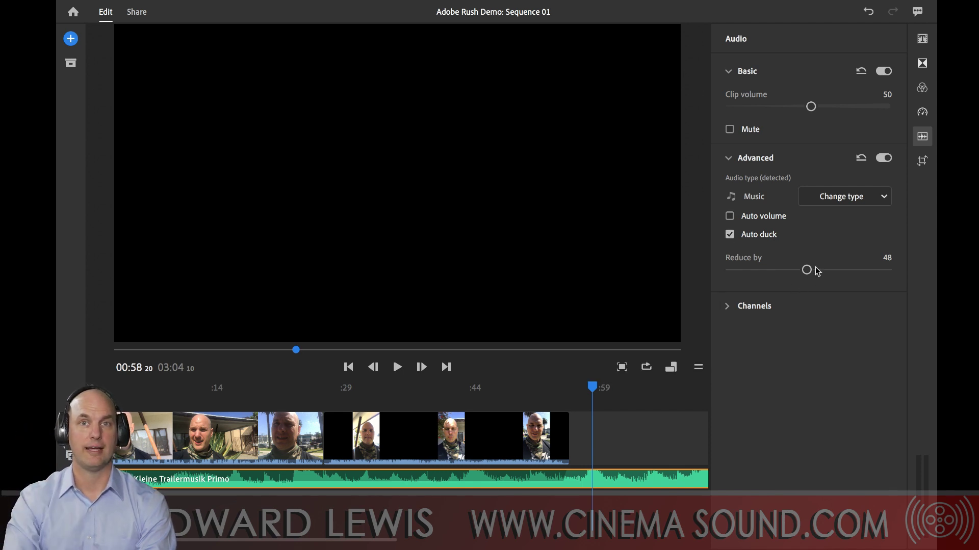
click(497, 390)
key(space)
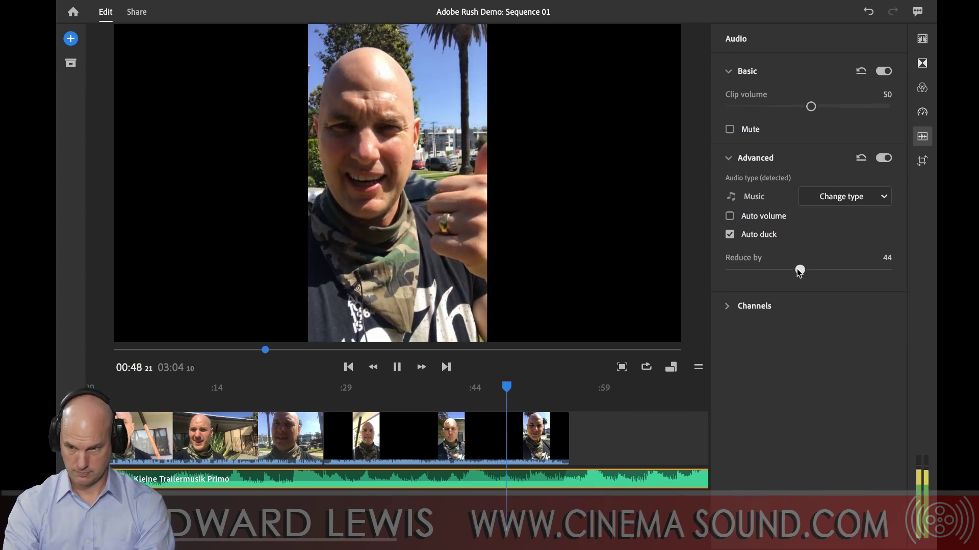
drag(804, 270, 768, 270)
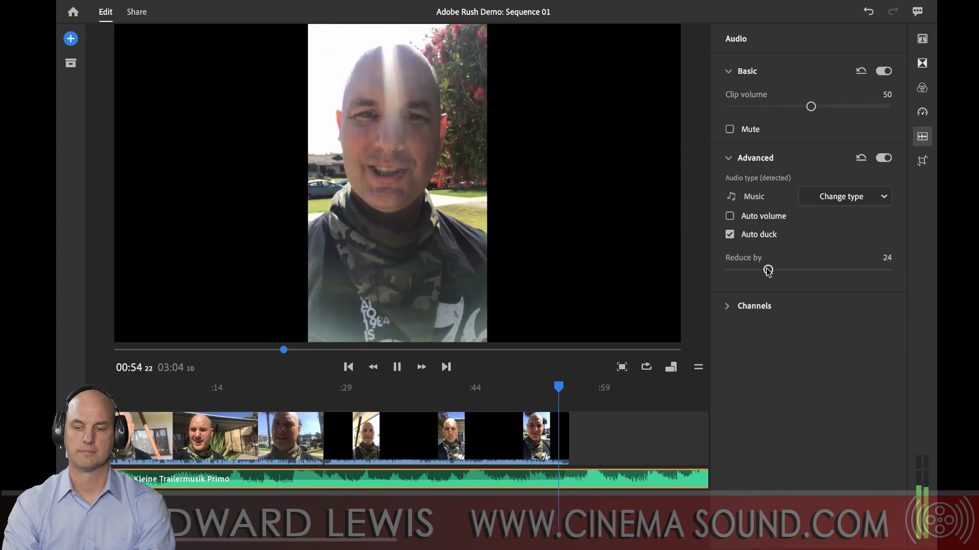
key(space)
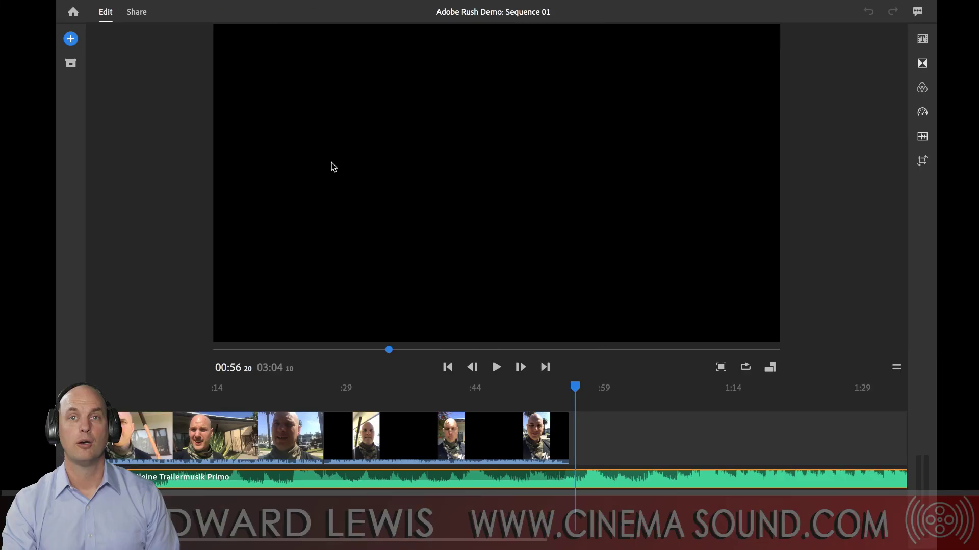
Leave the edited sequence and return to the list of projects
click(72, 12)
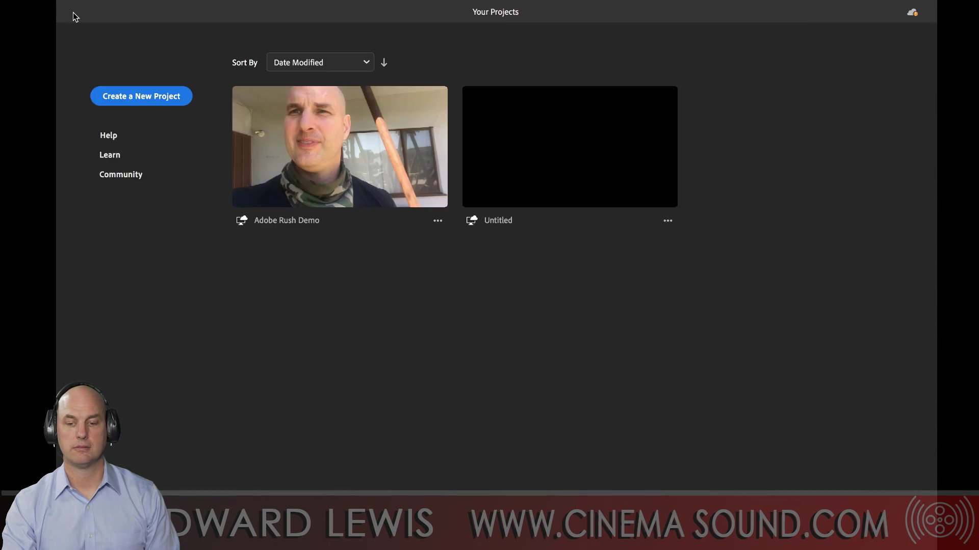
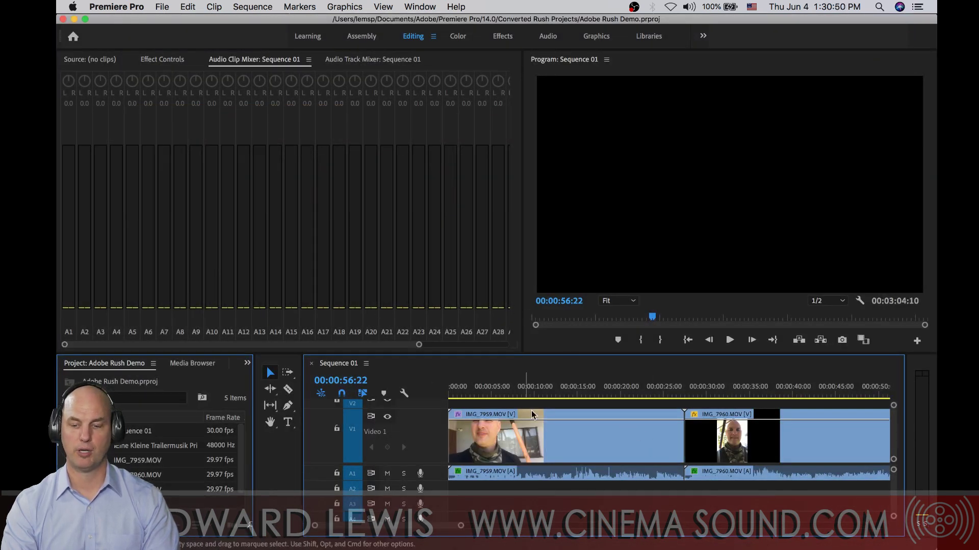
Play the converted Rush sequence in Premiere Pro from about 20 seconds, skipping the rendering of required files
click(620, 393)
key(space)
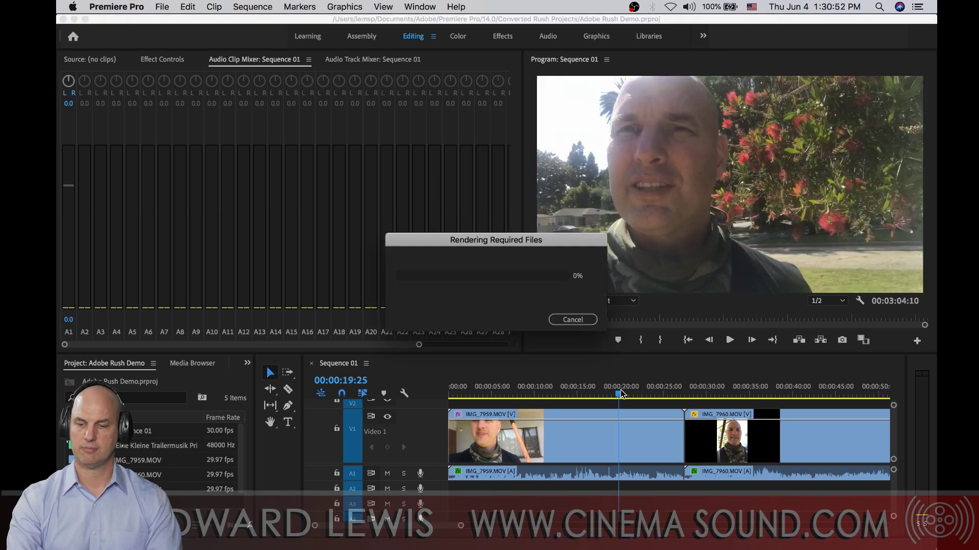
click(574, 325)
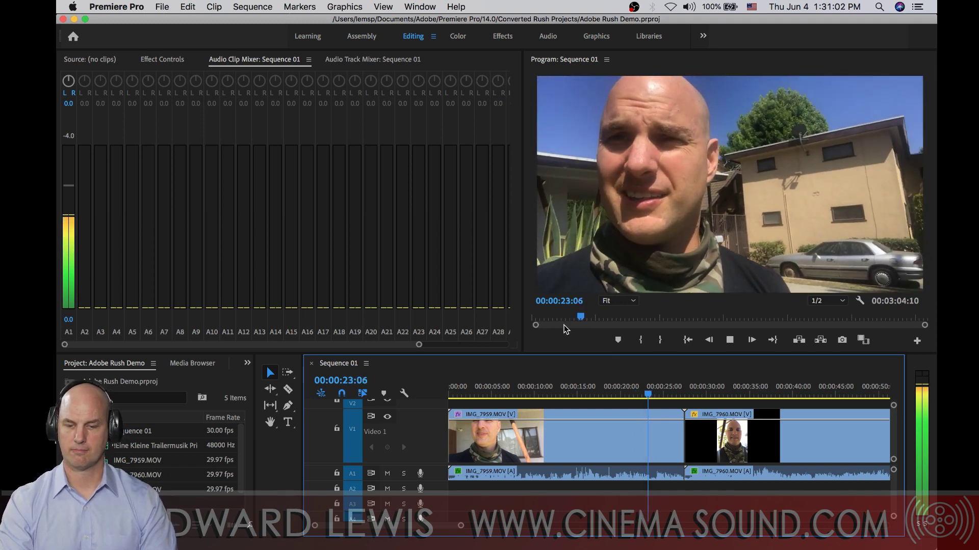
key(space)
Show the effect controls of the IMG_7959.MOV clip and collapse its Motion and Lumetri Color settings to bring up the audio effects
click(162, 60)
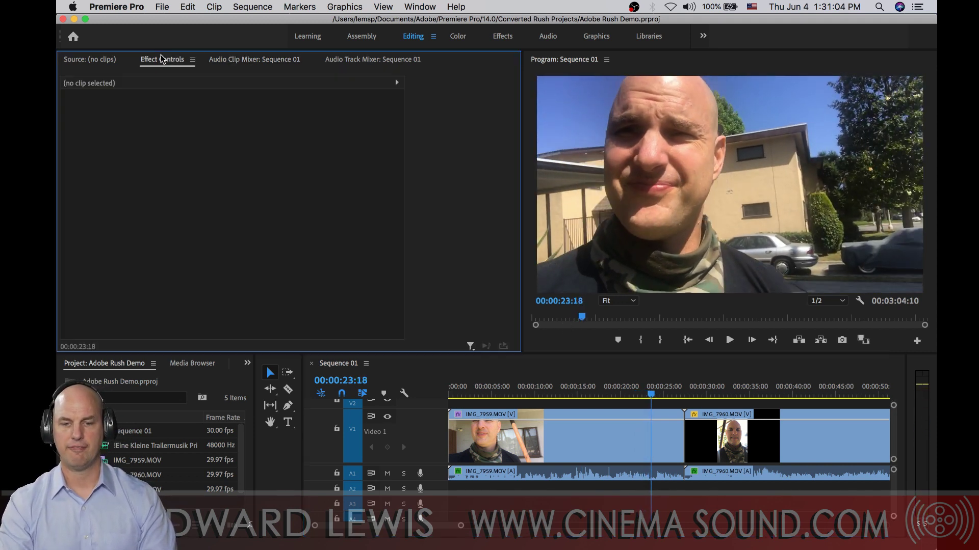
click(559, 479)
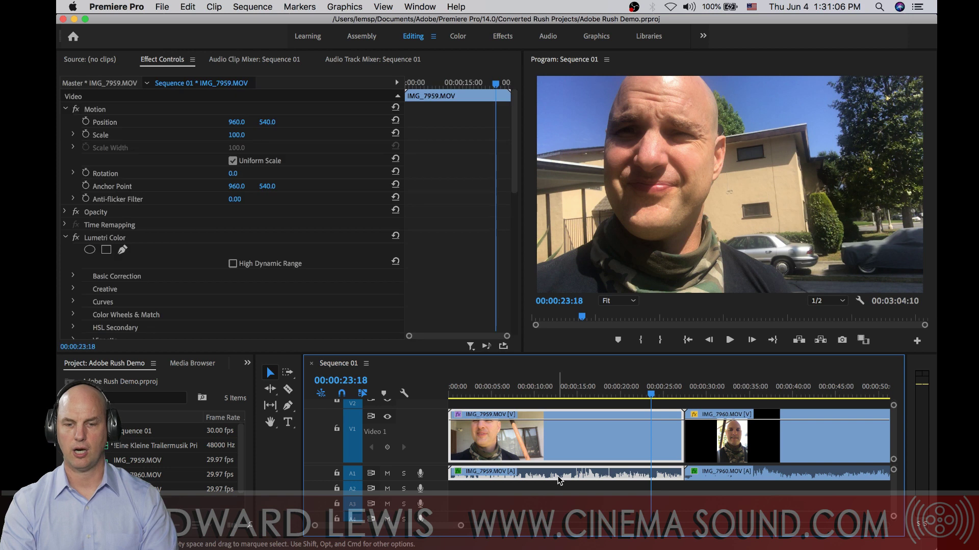
click(65, 109)
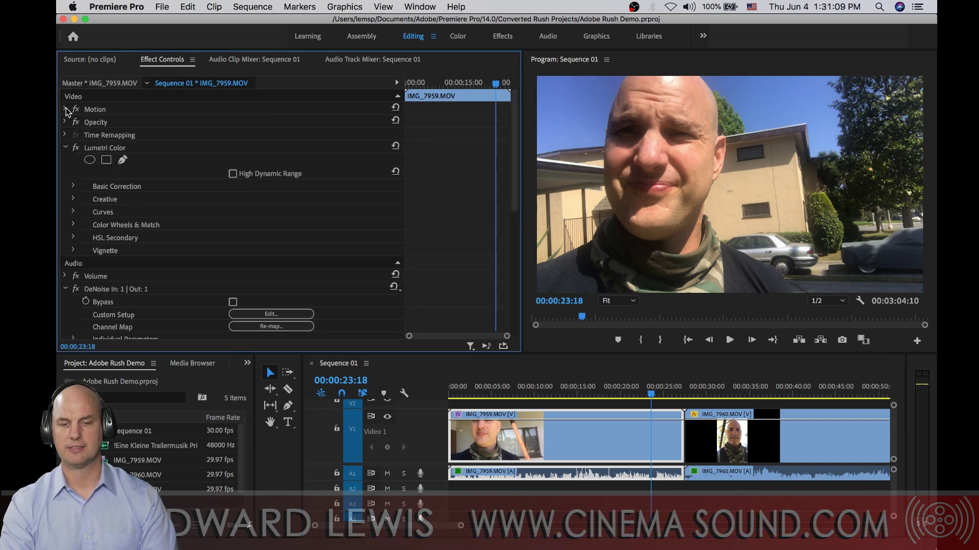
click(65, 148)
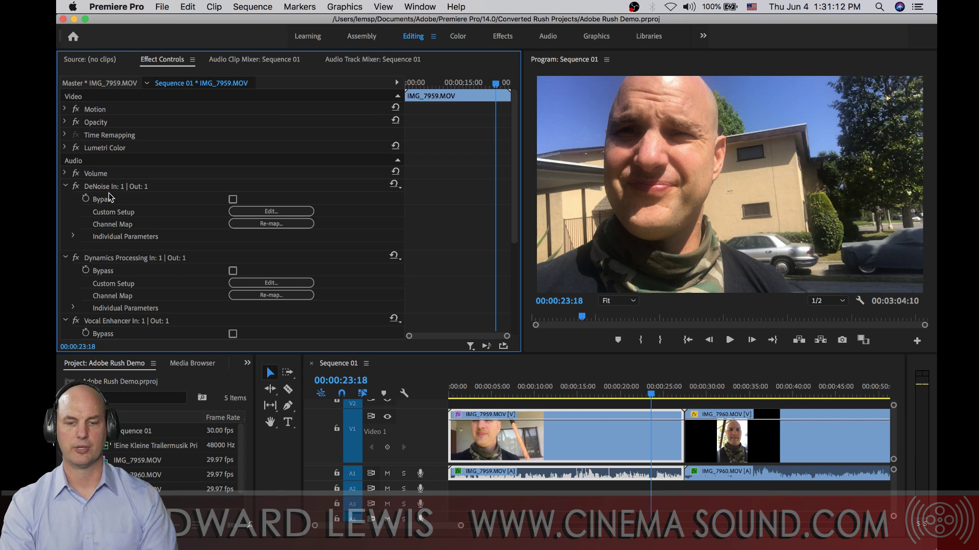
Collapse the clip's Dynamics Processing, Vocal Enhancer, Hard Limiter and DeNoise settings to review its audio effects as a compact list
click(65, 258)
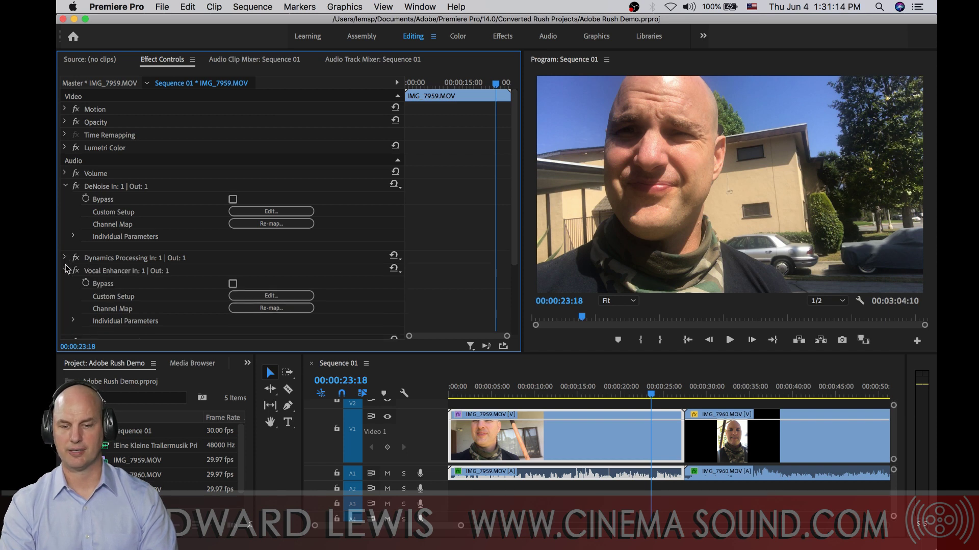
click(66, 271)
click(66, 283)
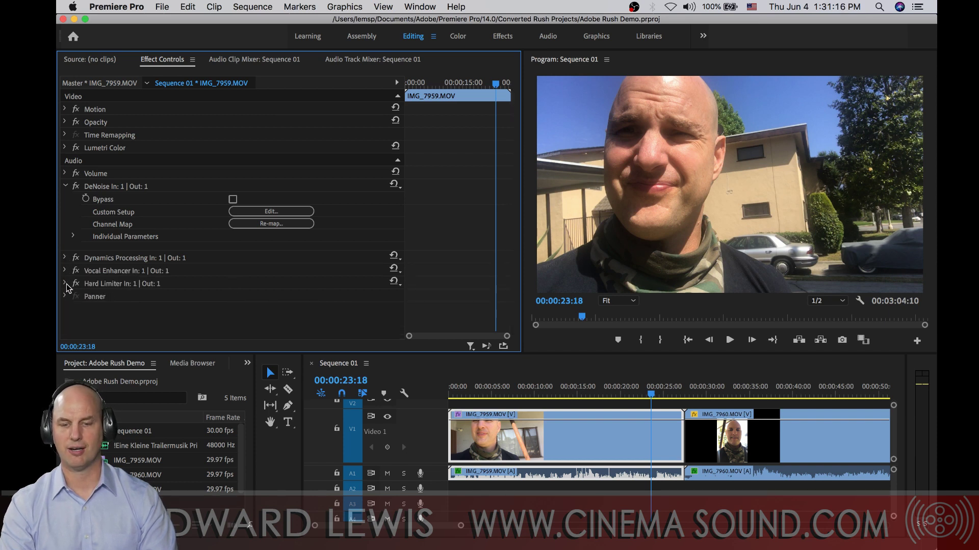
click(65, 187)
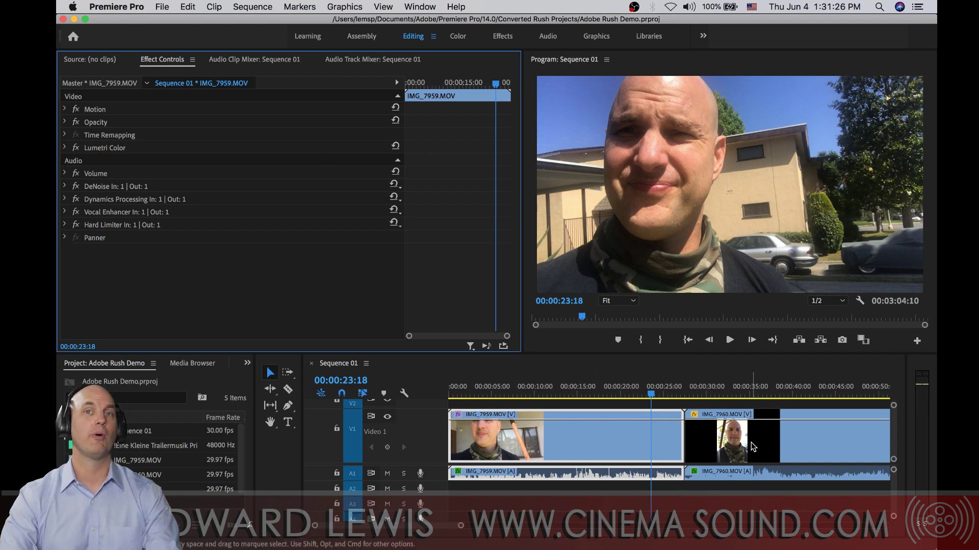
Look up the Edit in Adobe Audition command for the whole sequence, leaving without sending the sequence
mouse_move(752, 447)
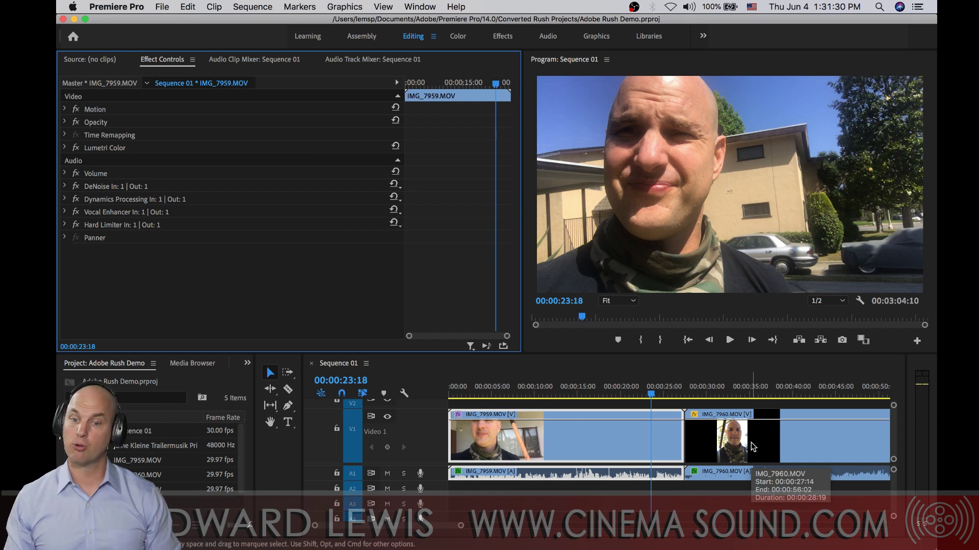
click(190, 8)
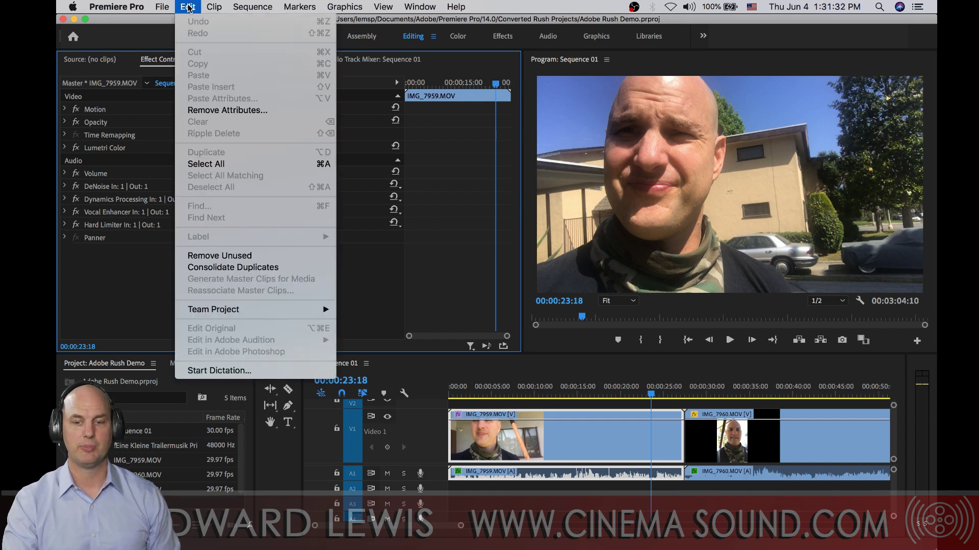
mouse_move(256, 316)
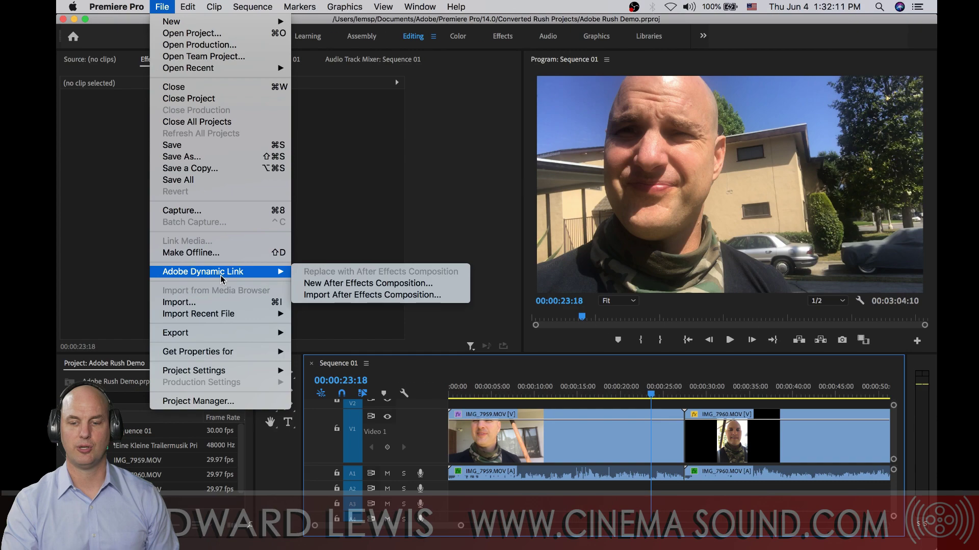
mouse_move(185, 7)
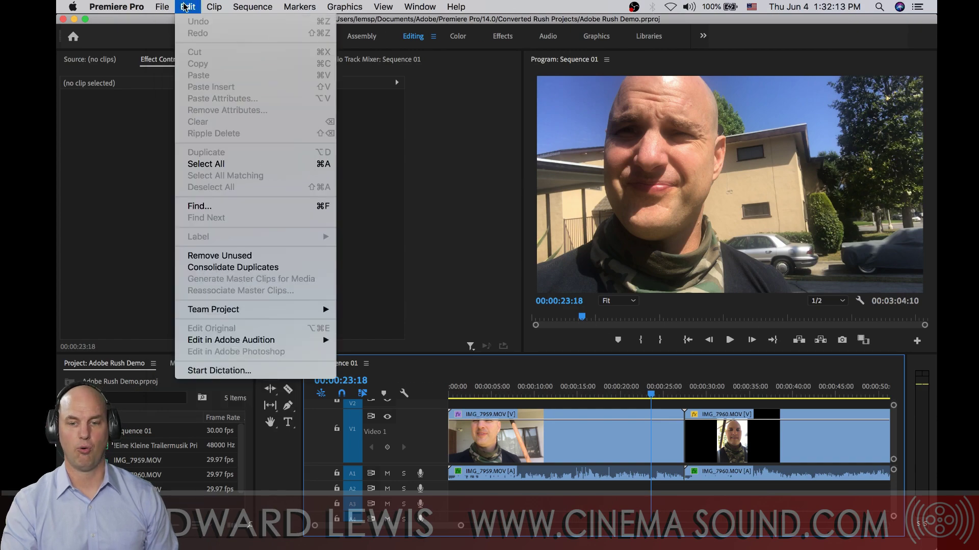
mouse_move(245, 343)
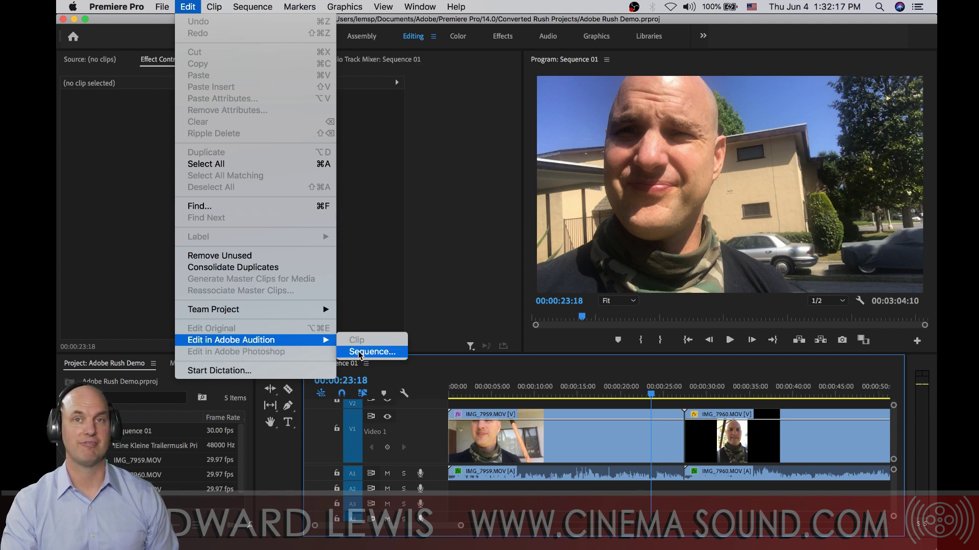
click(561, 503)
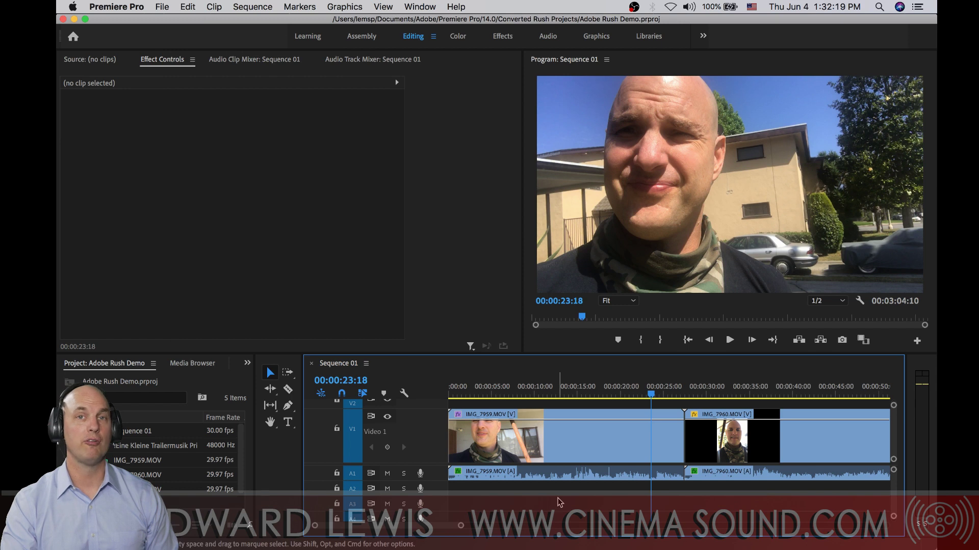